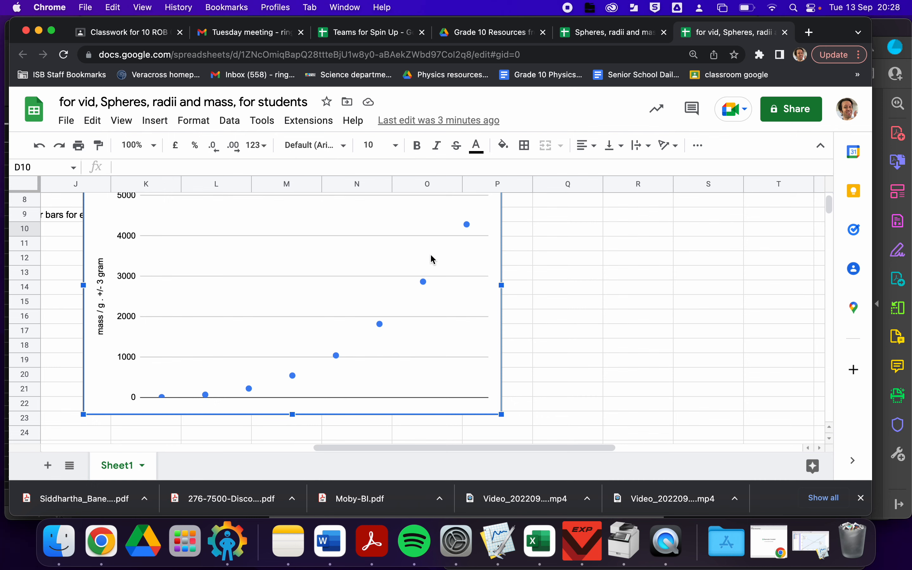
- Label the empty header cell beside the radius column as "volume / cm3"
scroll(391, 279, "left", 10)
scroll(391, 279, "up", 2)
scroll(391, 281, "up", 3)
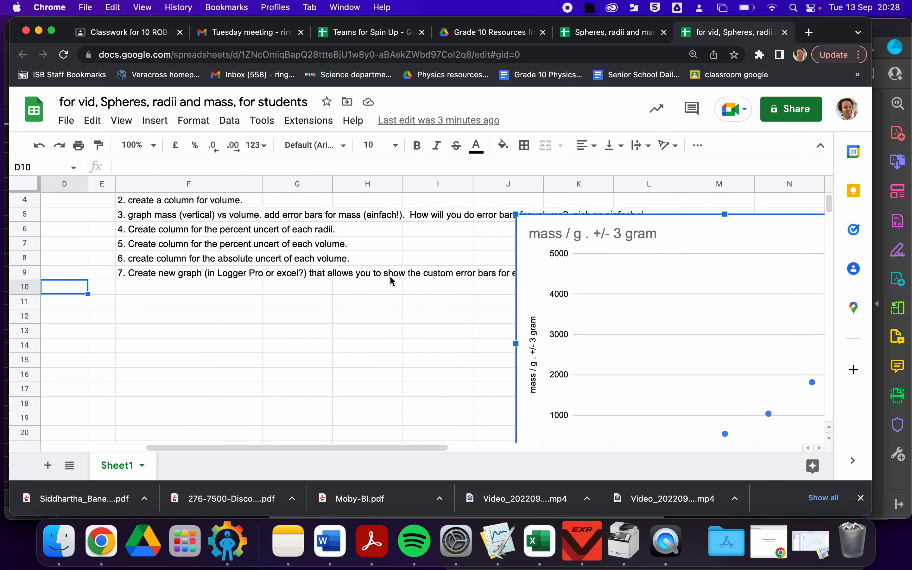
scroll(391, 281, "left", 5)
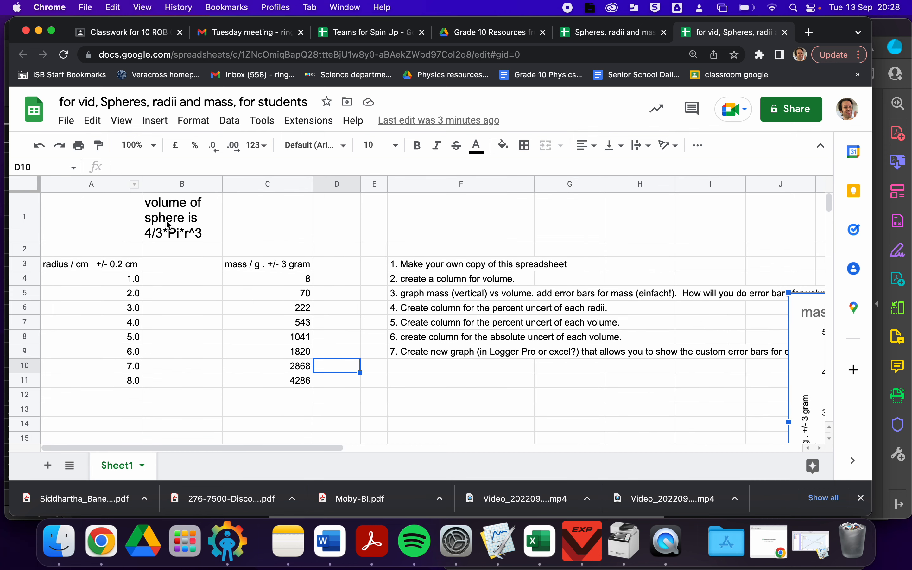
left_click(168, 224)
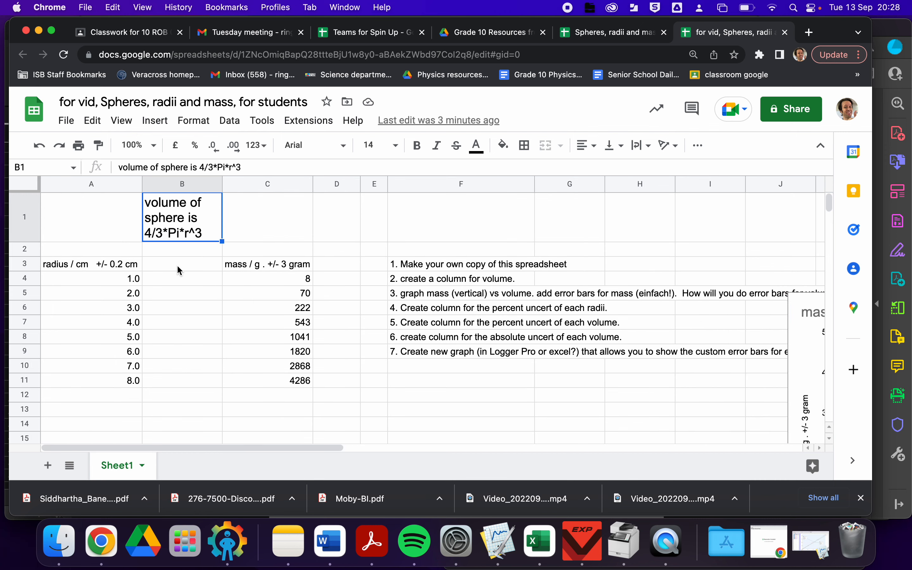
left_click(166, 264)
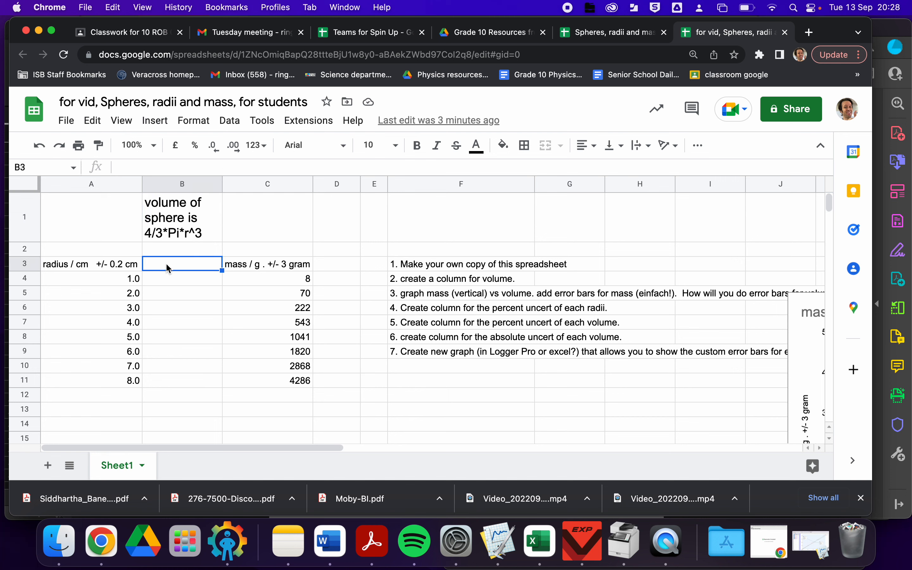
type("volume ")
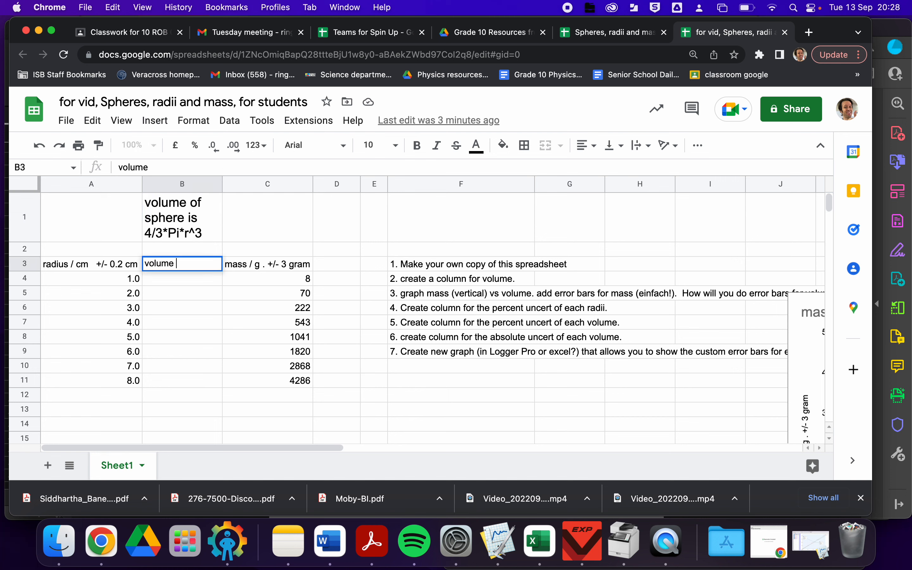
type("/ cm3")
key("Return")
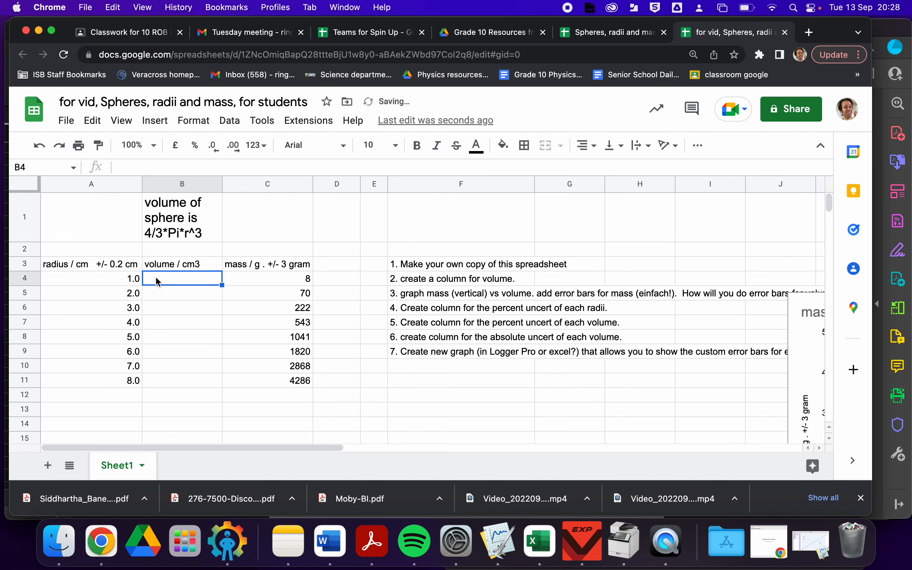
- Enter =4/3*3.14*A4^3 in the first volume cell and accept the suggested auto-fill down the column
type("=")
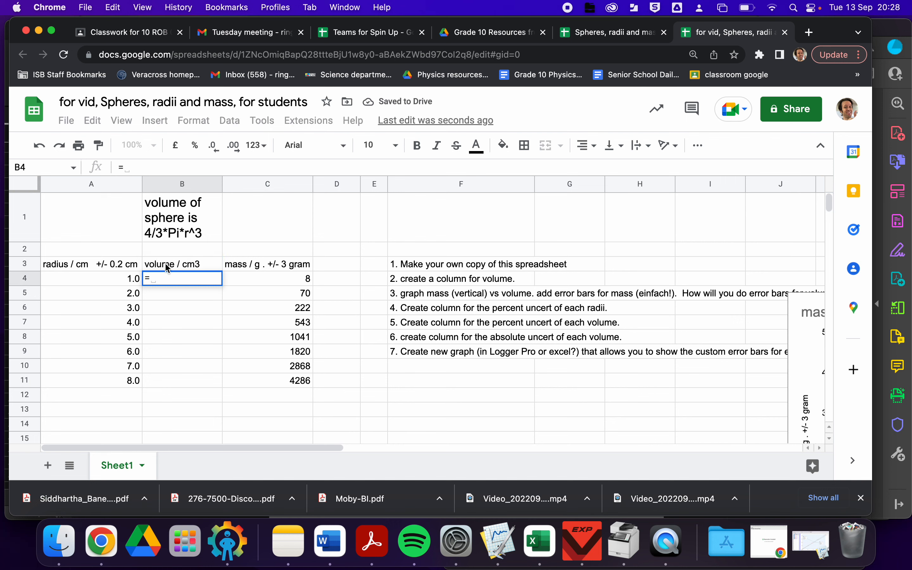
type("4/3")
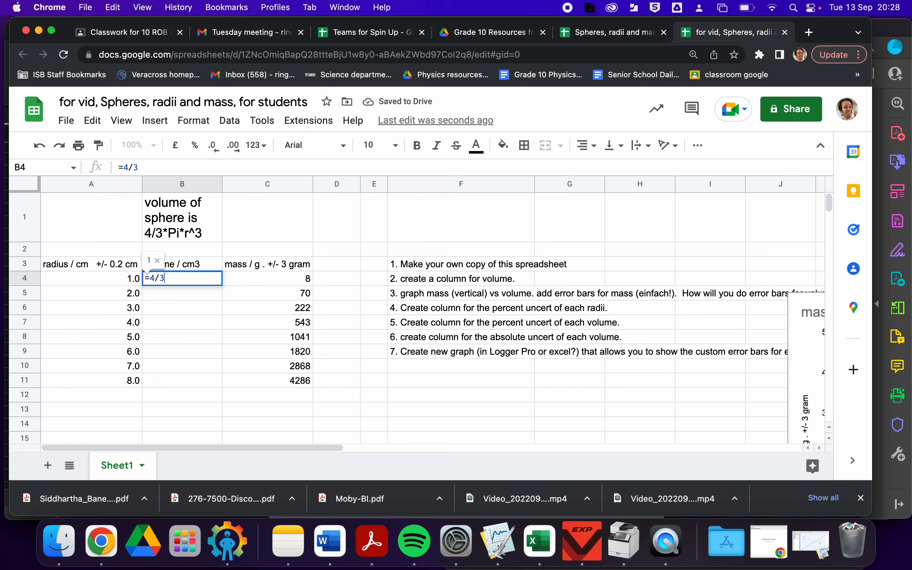
type("*")
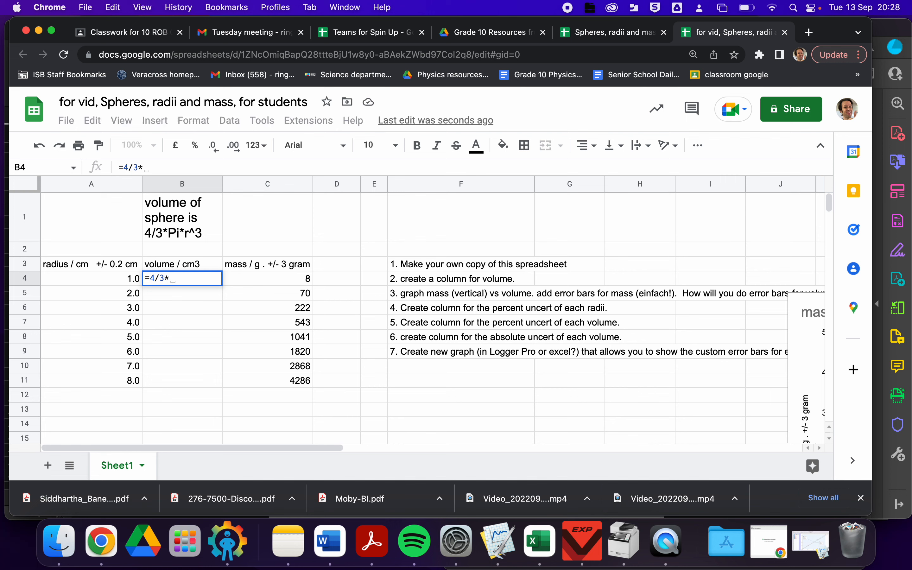
type("3.14")
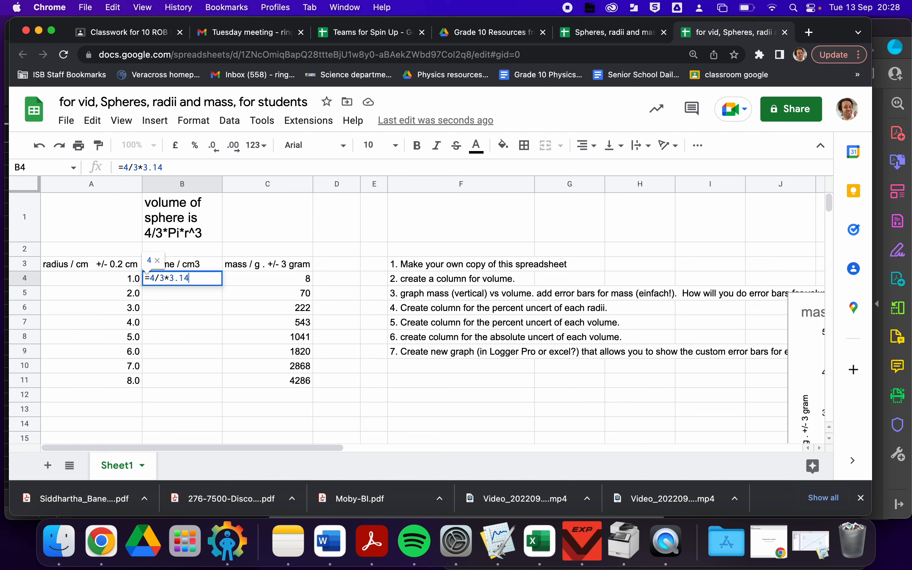
type("*")
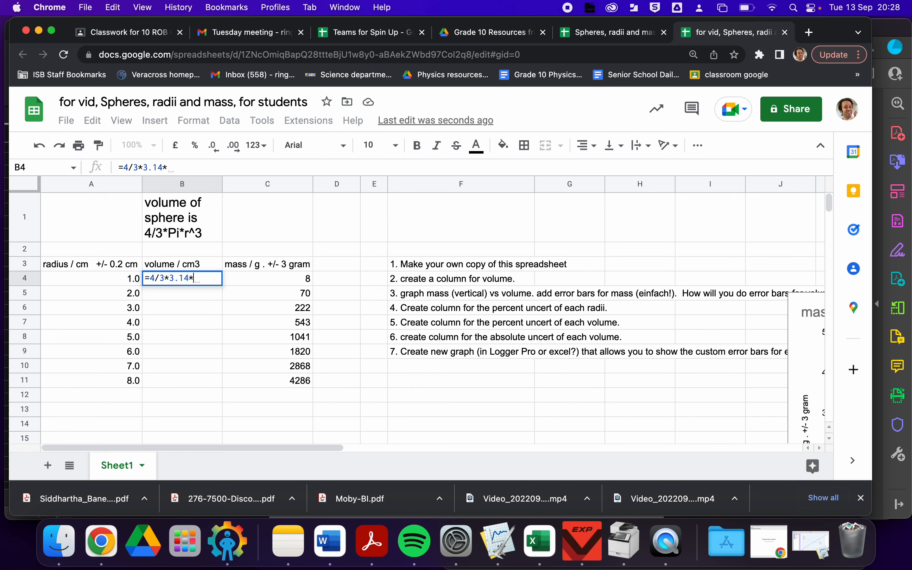
left_click(97, 279)
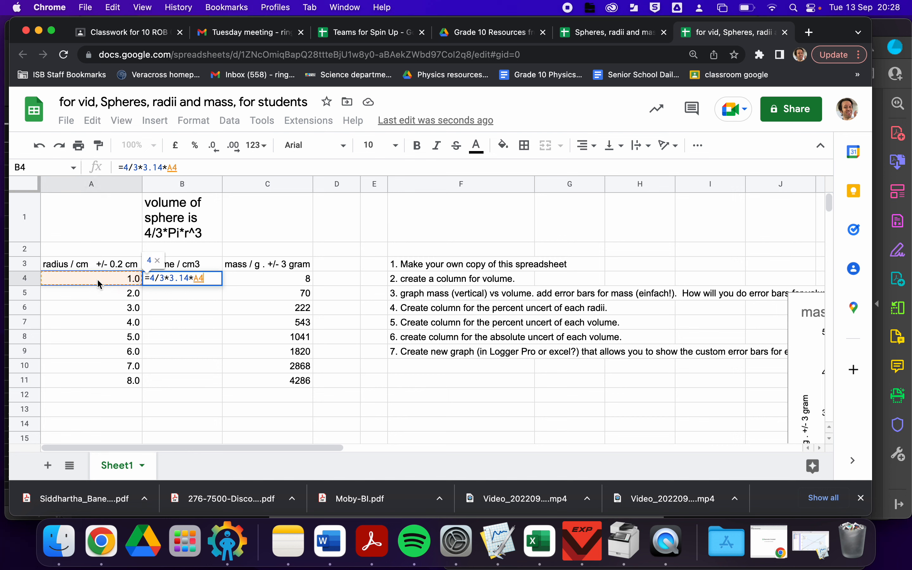
type("^3")
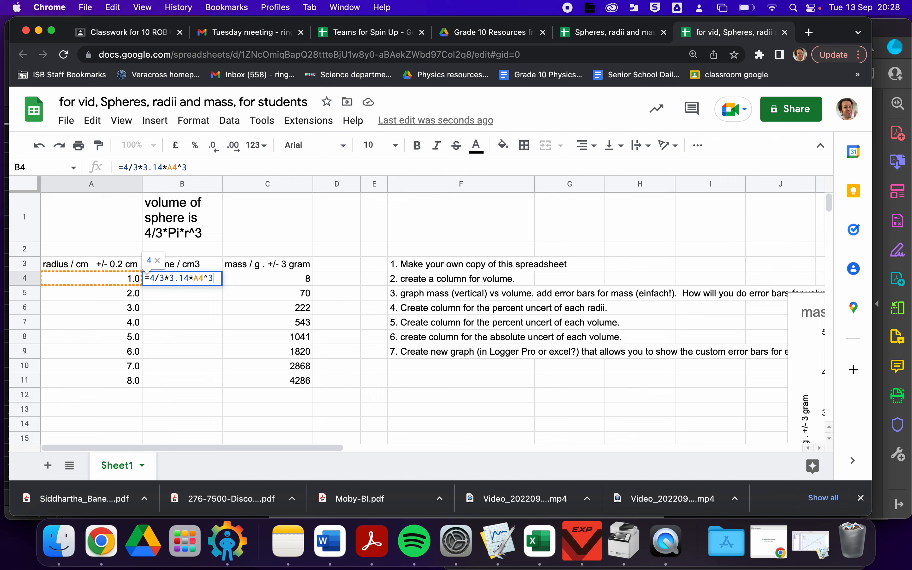
key("Return")
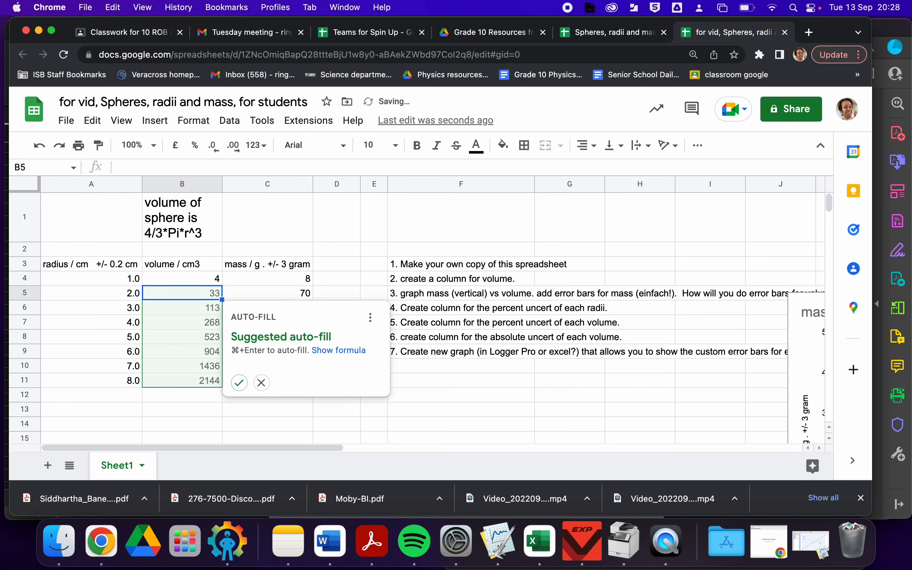
left_click(239, 383)
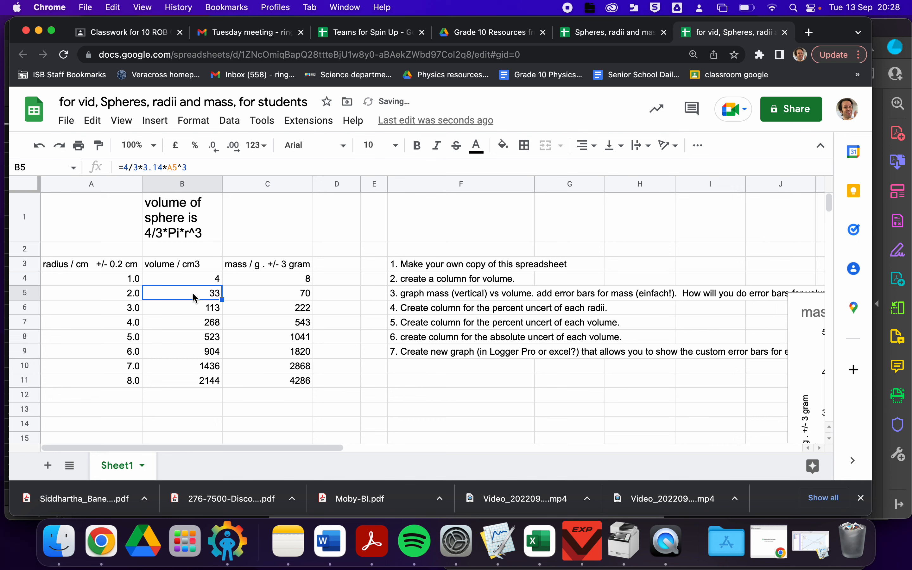
- Insert a scatter chart of mass against volume from the volume and mass columns, then close the chart editor
left_click_drag(177, 264, 279, 379)
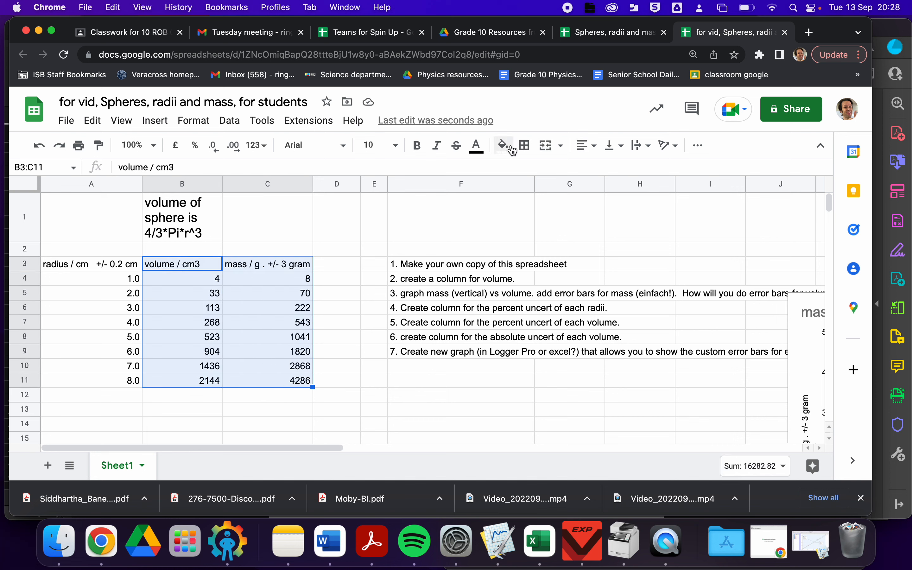
left_click(698, 145)
left_click(641, 172)
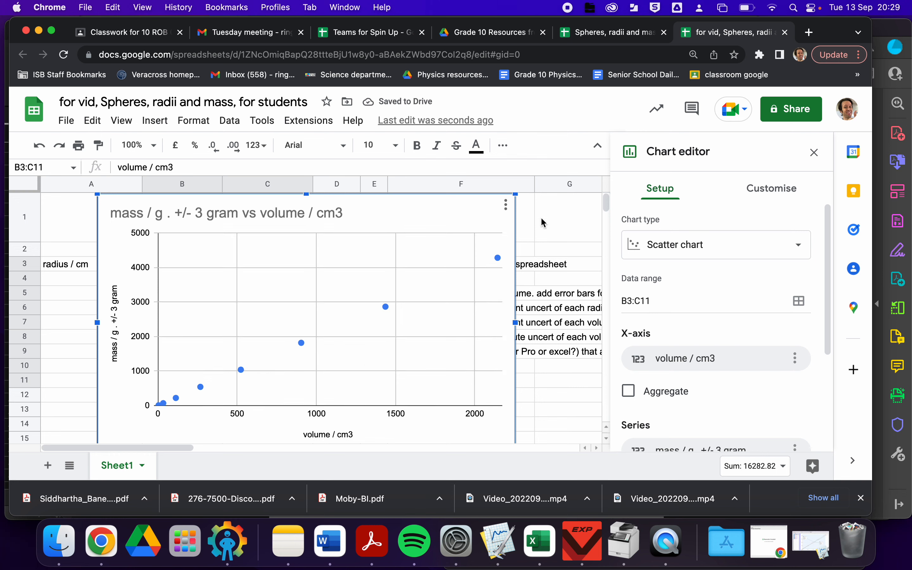
left_click(815, 153)
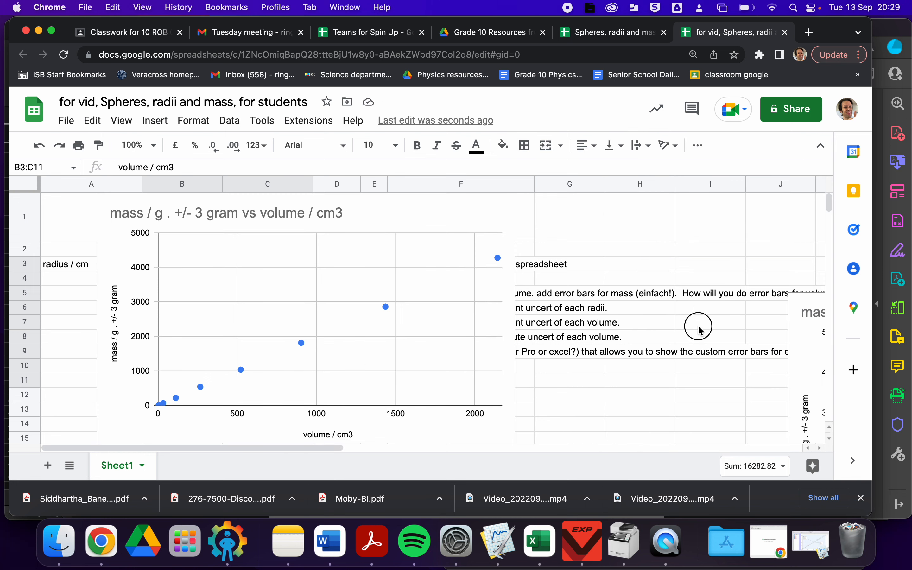
- Move the new chart down and to the right, clear of the data and instructions
left_click(371, 224)
left_click_drag(347, 223, 845, 420)
scroll(650, 387, "down", 5)
left_click(440, 350)
scroll(441, 350, "up", 5)
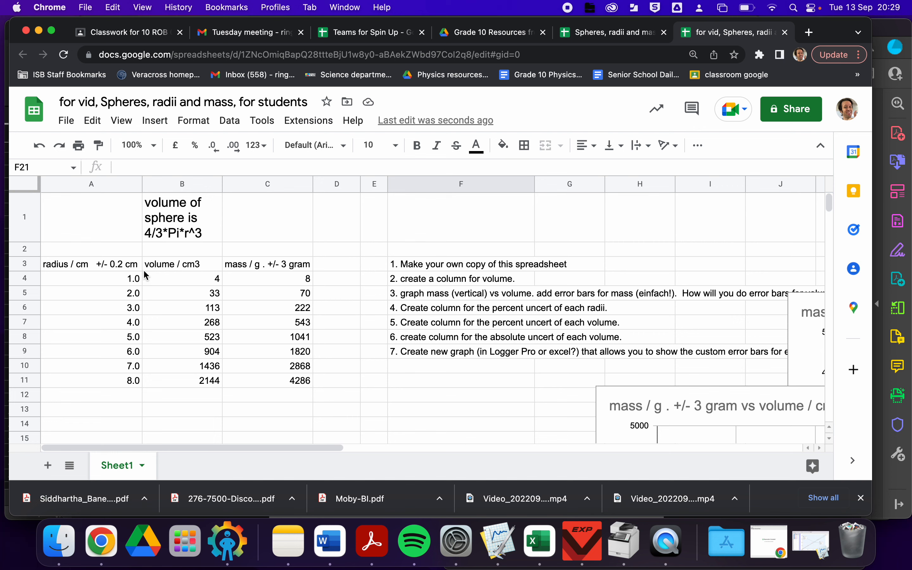
- Insert a new empty column to the left of the volume column
left_click(158, 268)
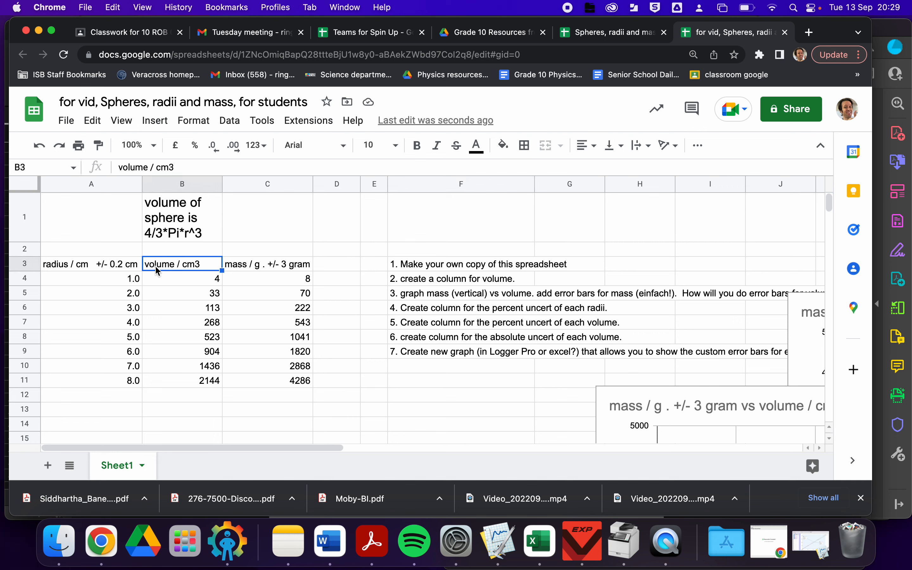
left_click(72, 291)
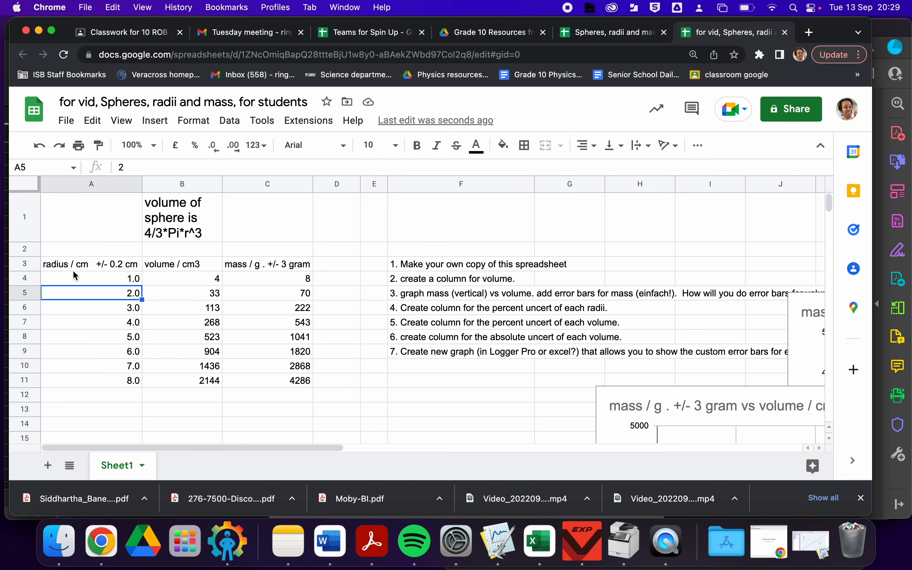
left_click(73, 267)
left_click(157, 266)
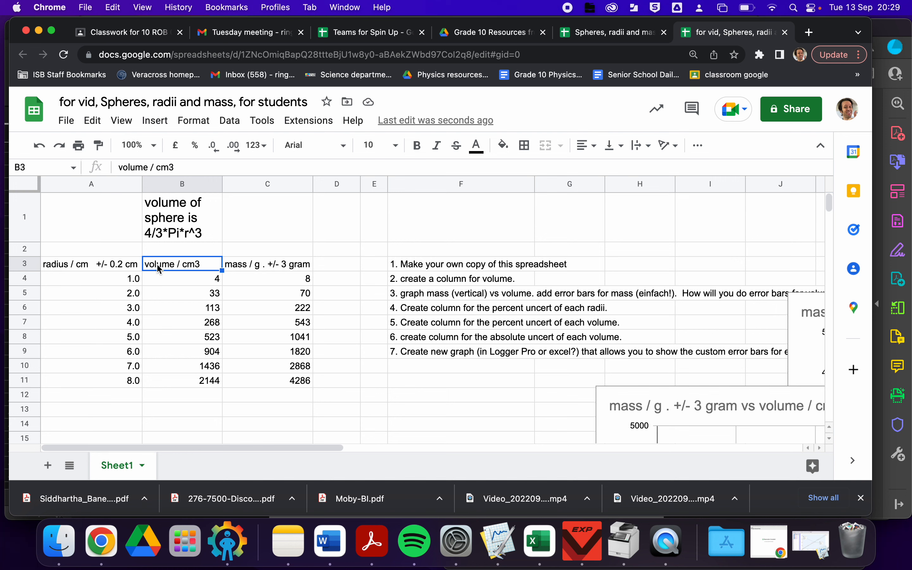
right_click(188, 279)
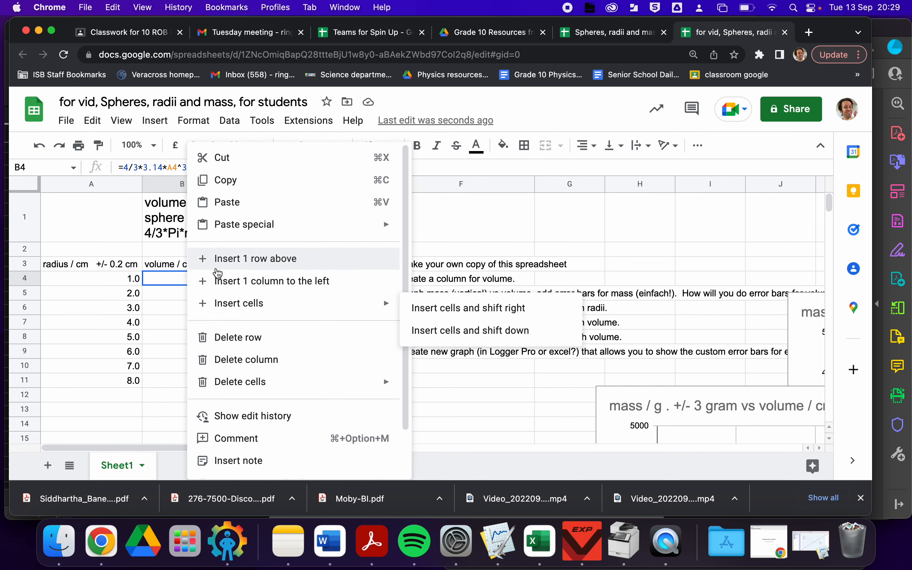
left_click(219, 282)
left_click(167, 267)
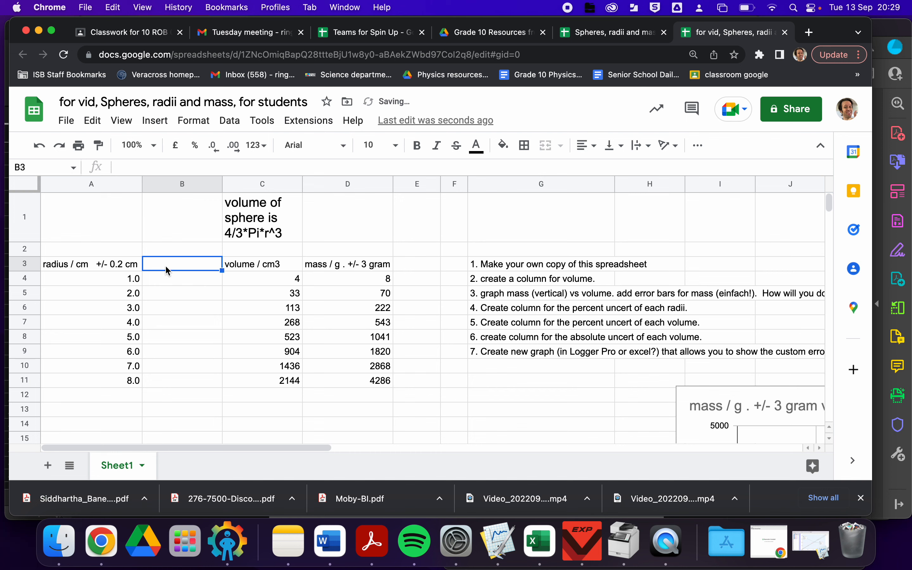
- Label the new column's header "% uncert of radius"
type("% un")
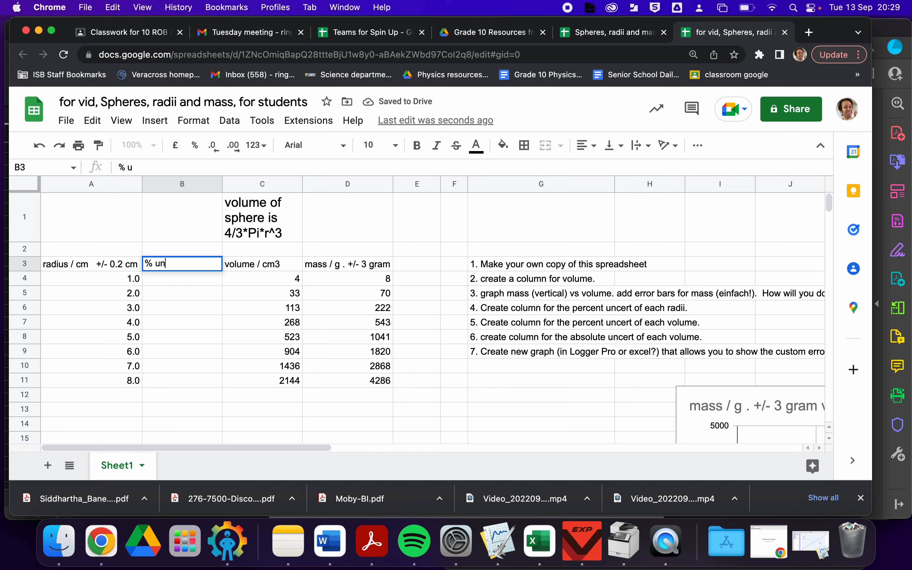
type("cert of radius")
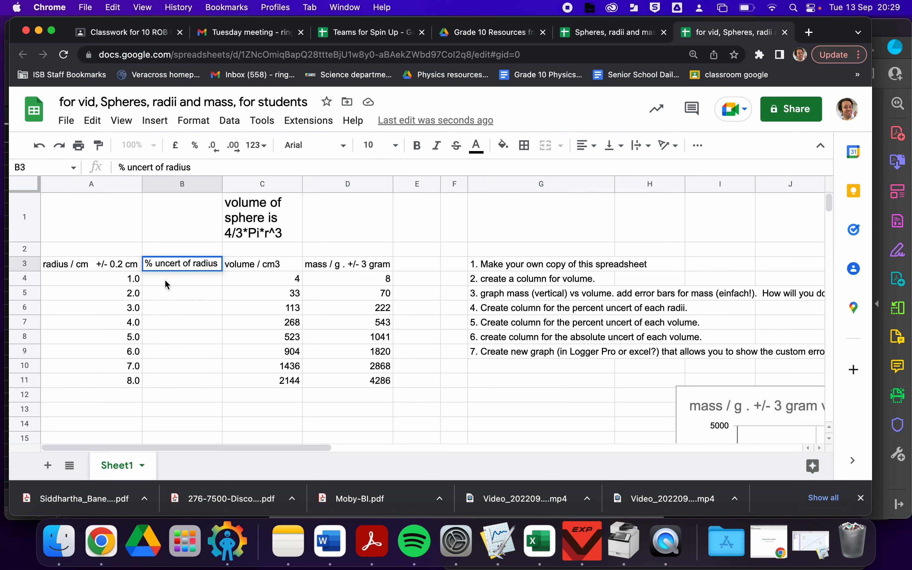
key("Return")
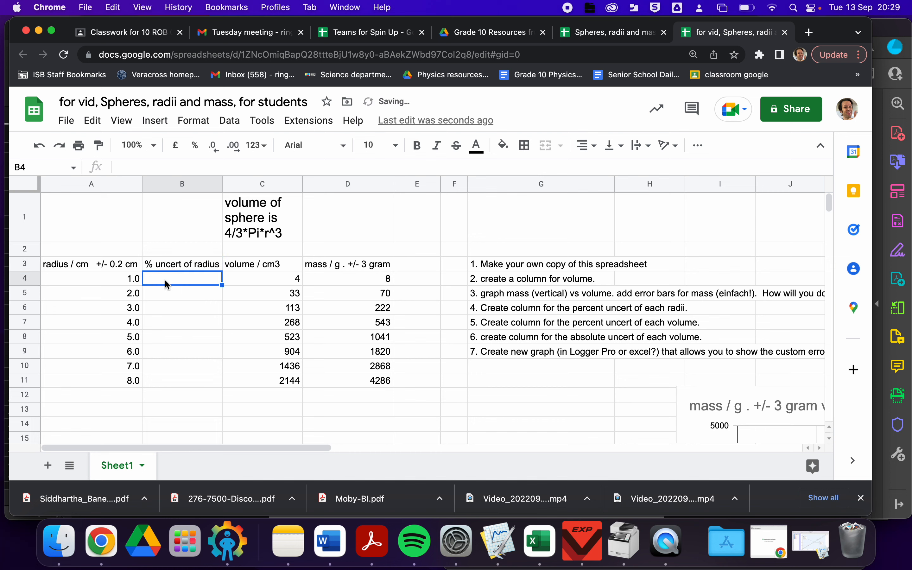
- Enter =0.2/A4*100 in the first percent-uncertainty cell and accept the suggested auto-fill down the column
type("=")
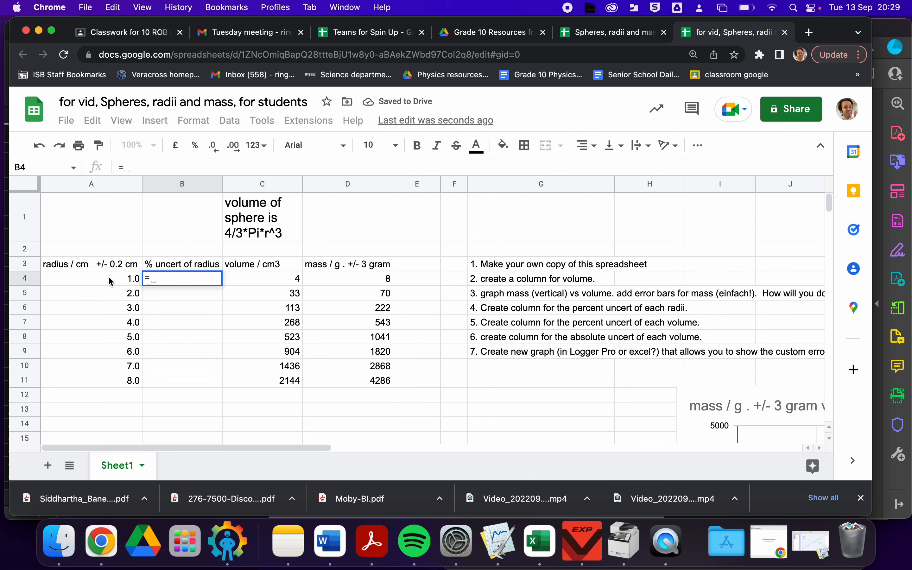
left_click(110, 282)
key("BackSpace")
key("BackSpace")
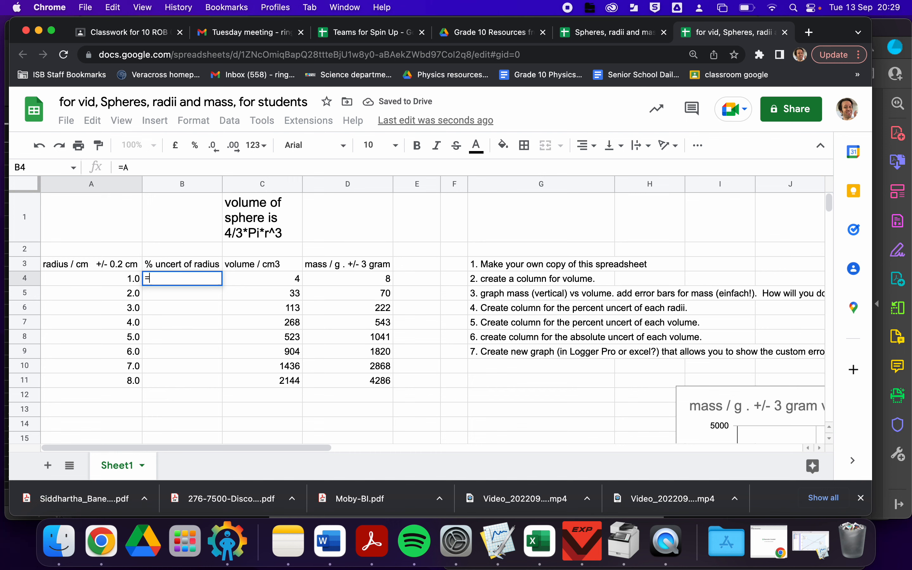
type("0.2")
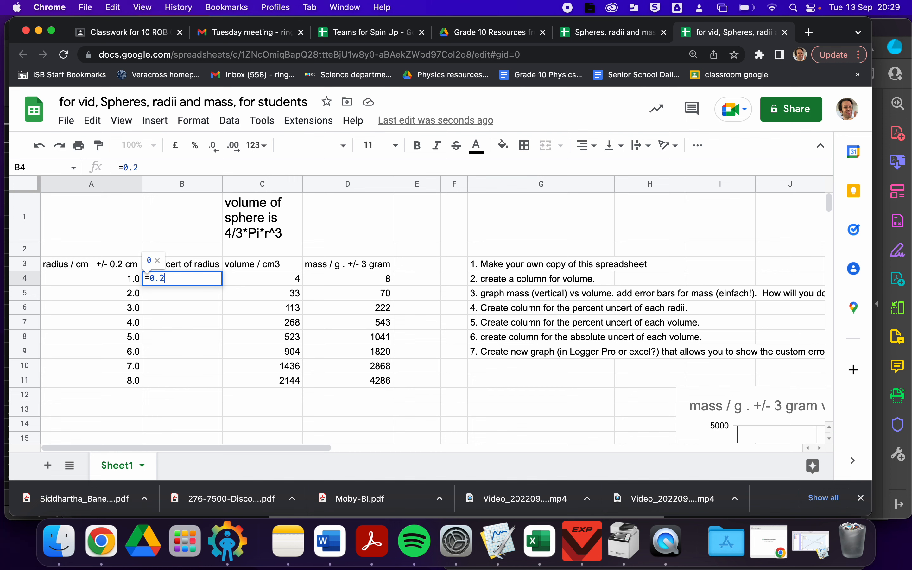
type("/")
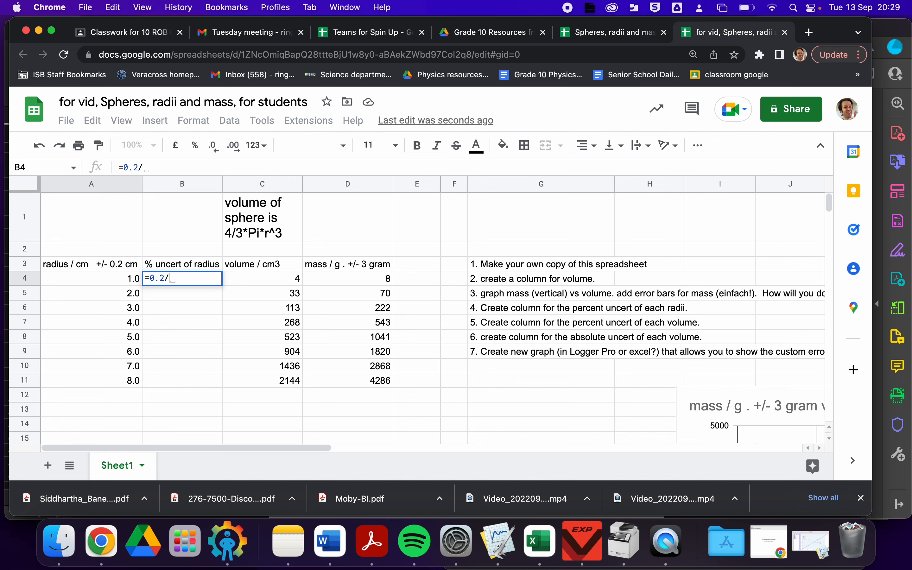
left_click(59, 283)
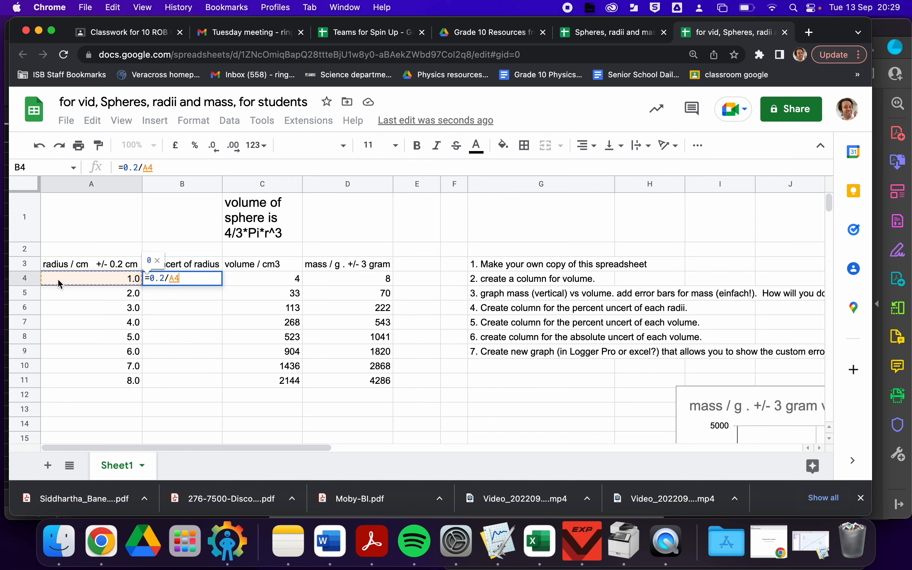
type("*100")
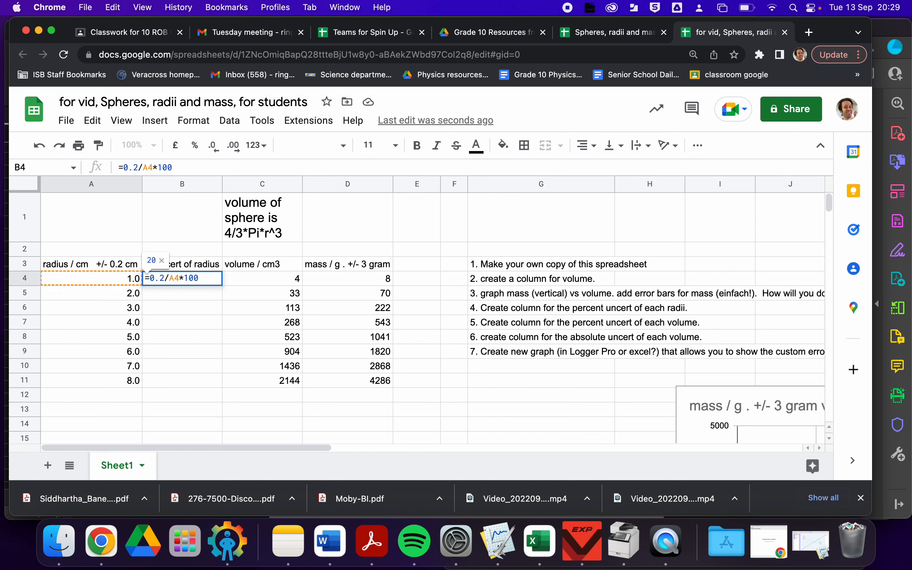
key("Return")
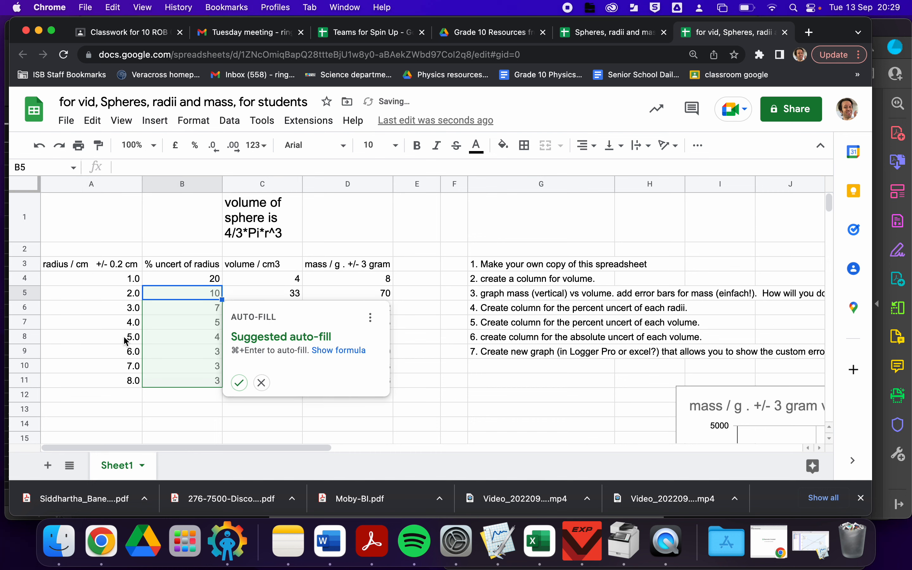
left_click(239, 384)
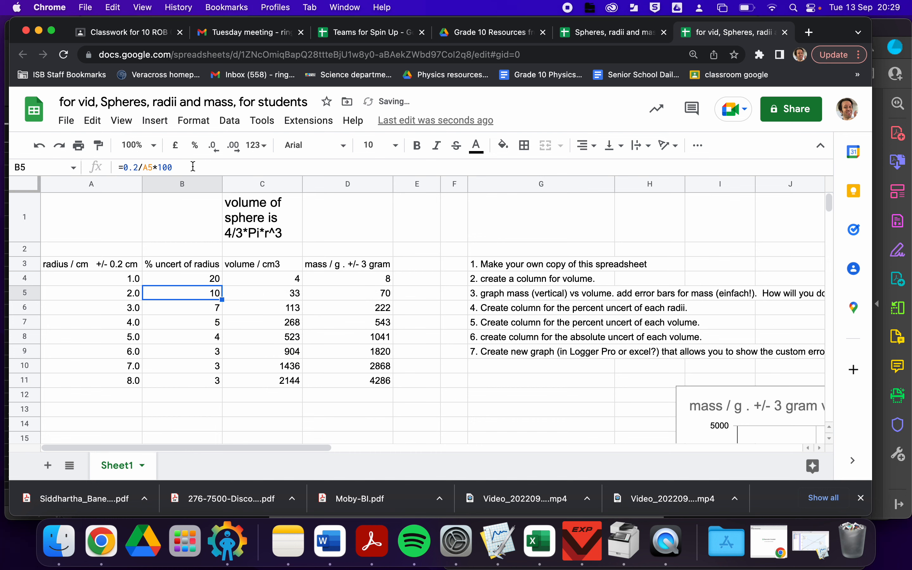
- Show the percent-uncertainty-of-radius column to one decimal place
left_click(180, 189)
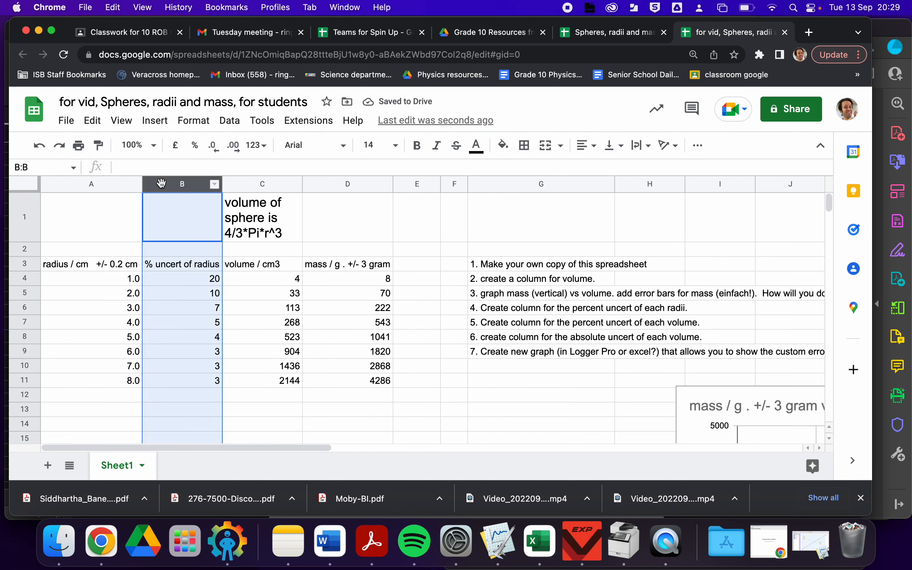
left_click(233, 145)
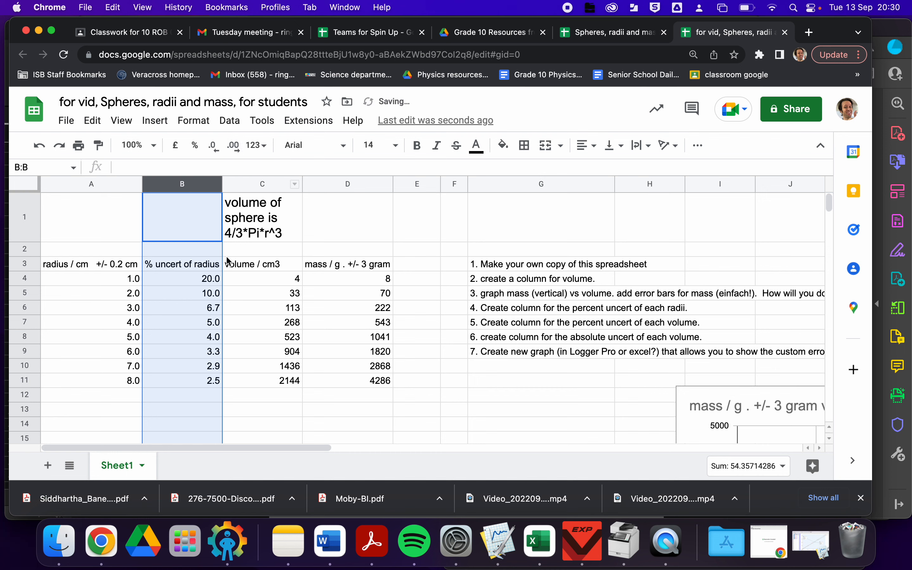
left_click(196, 404)
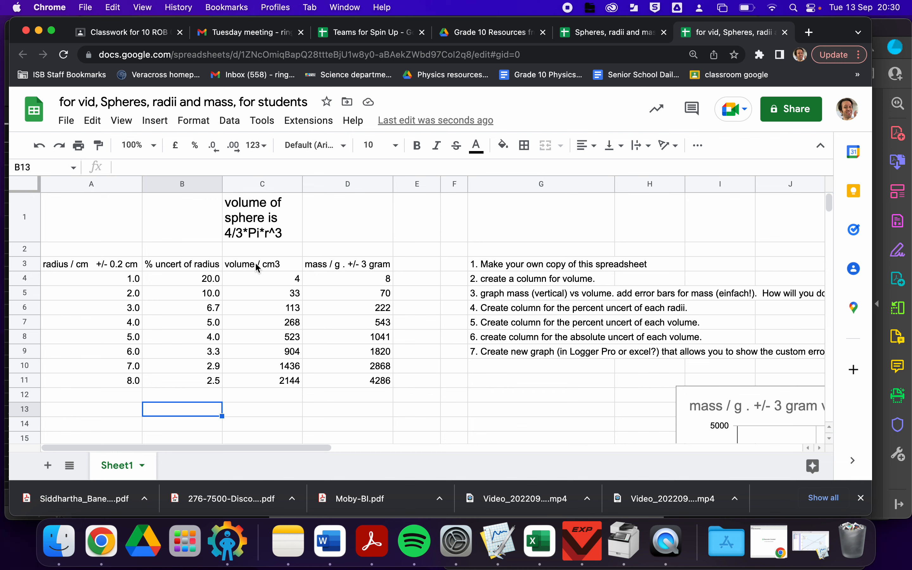
- Insert a new empty column to the left of the mass column
left_click(323, 267)
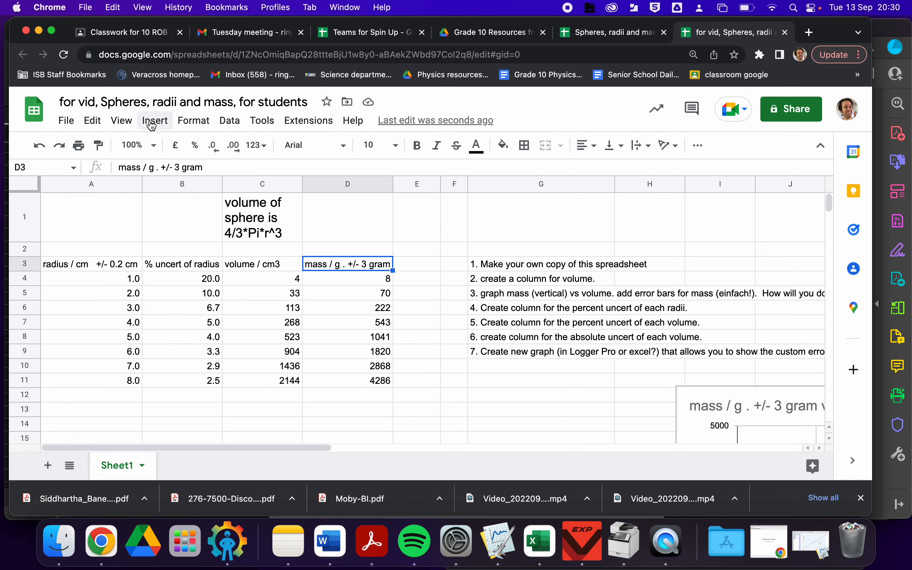
right_click(351, 275)
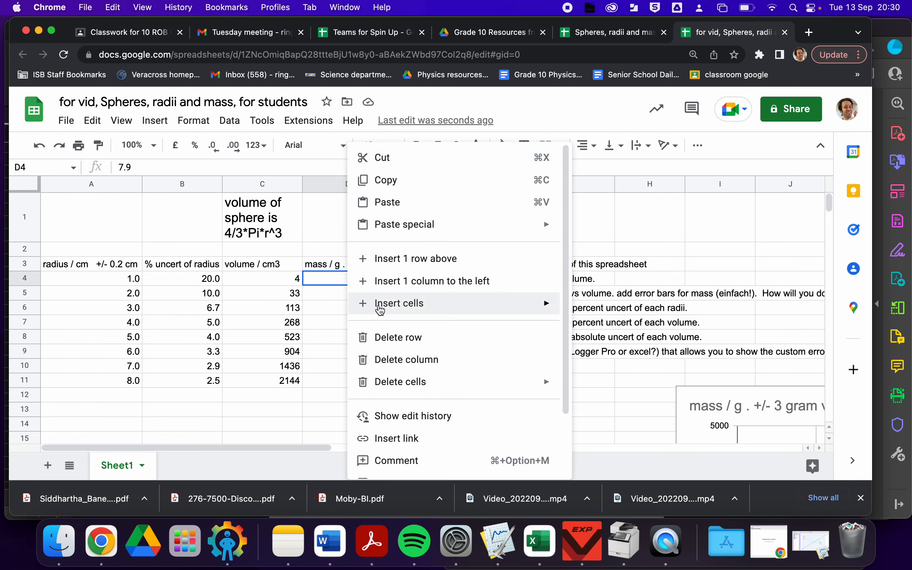
left_click(378, 290)
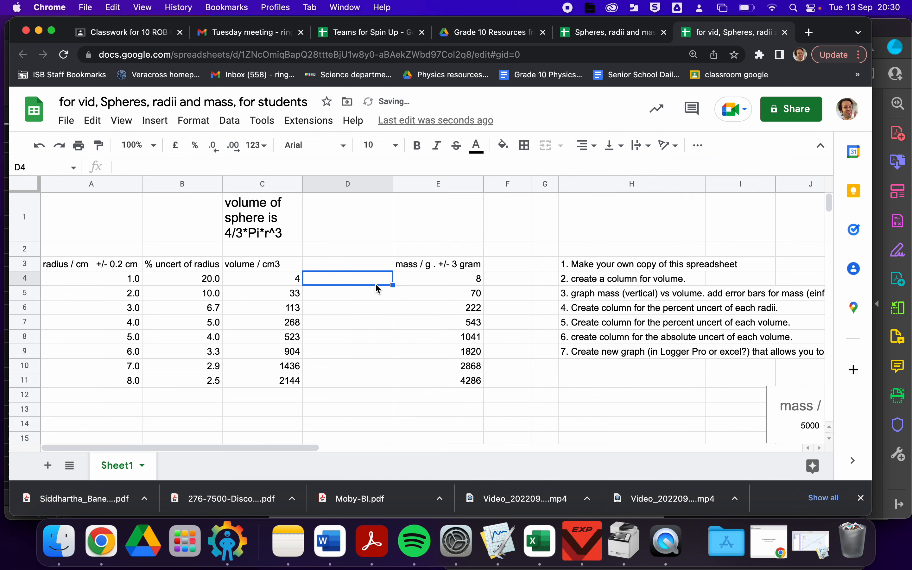
- Label the new column's header "%uncert of volume"
left_click(331, 269)
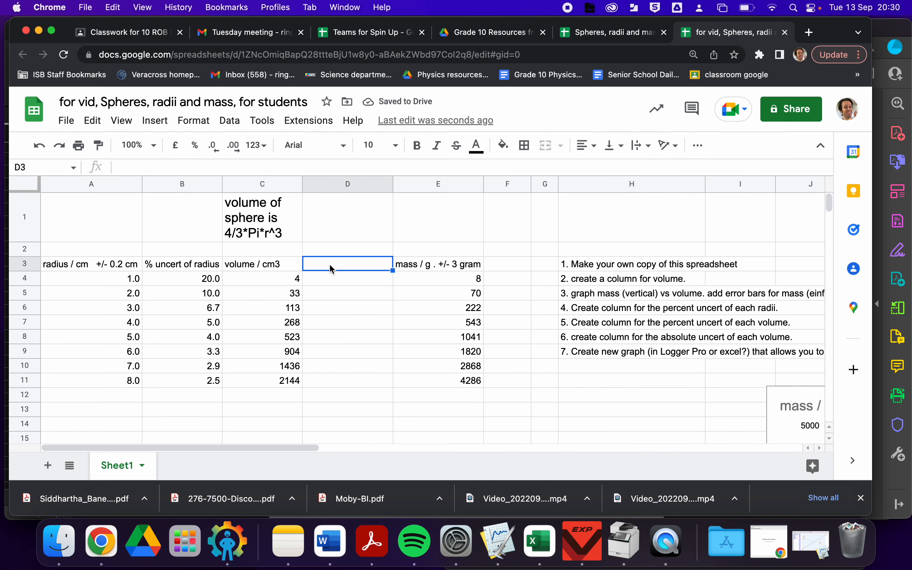
type("%uncert of ")
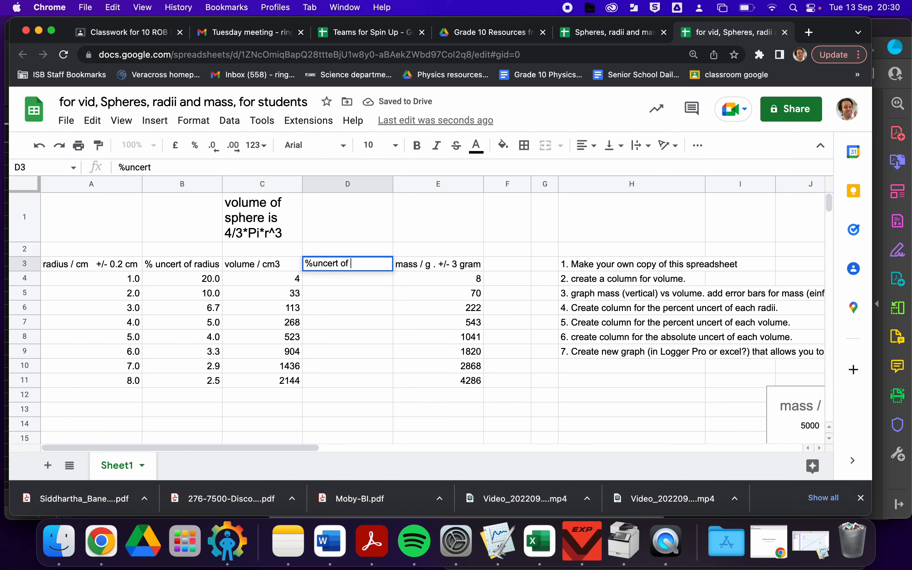
type("volume")
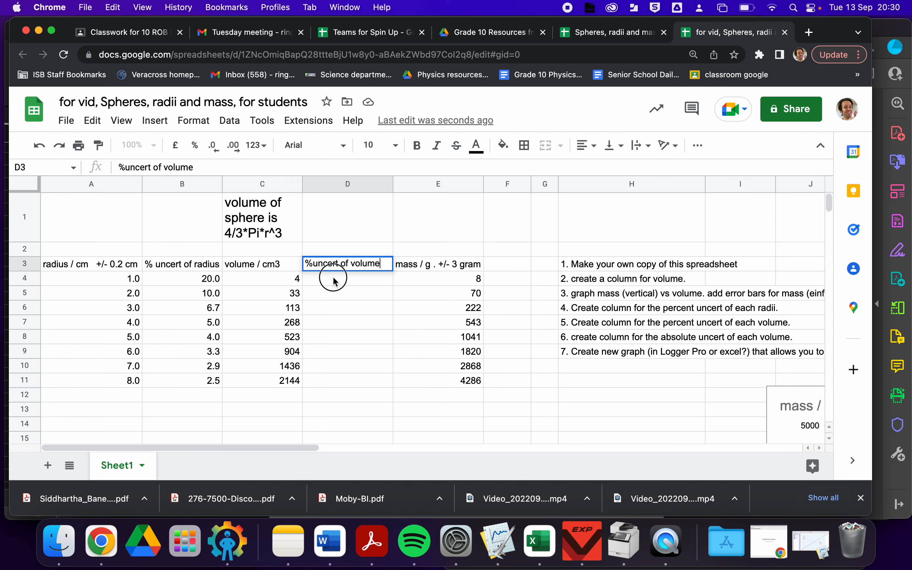
- Enter =B4*3 in the first percent-uncertainty-of-volume cell and accept the suggested auto-fill down the column
left_click(337, 282)
type("=")
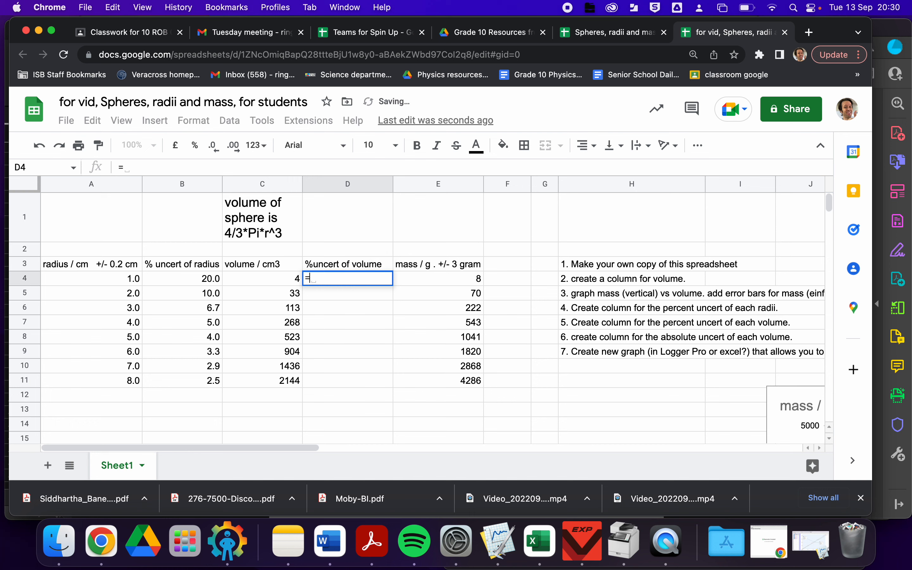
left_click(188, 280)
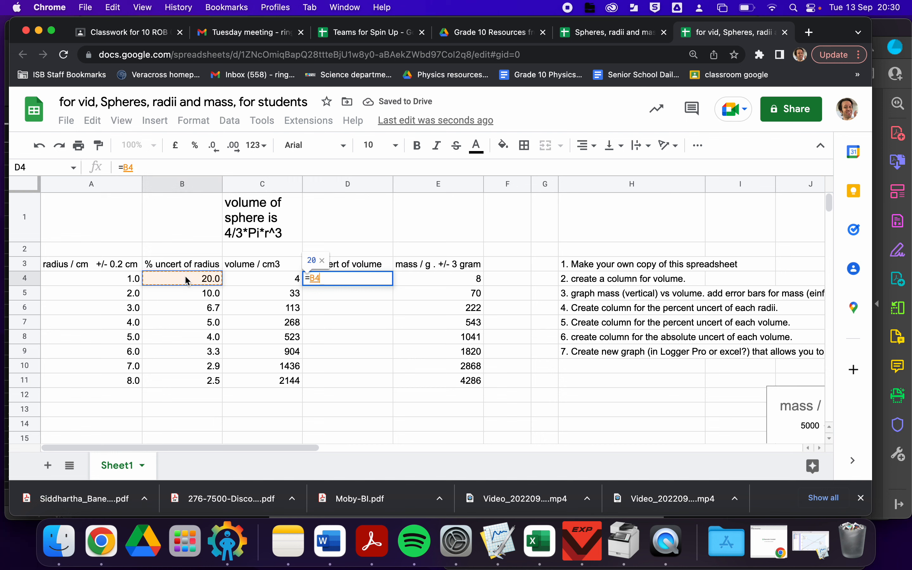
type("*3")
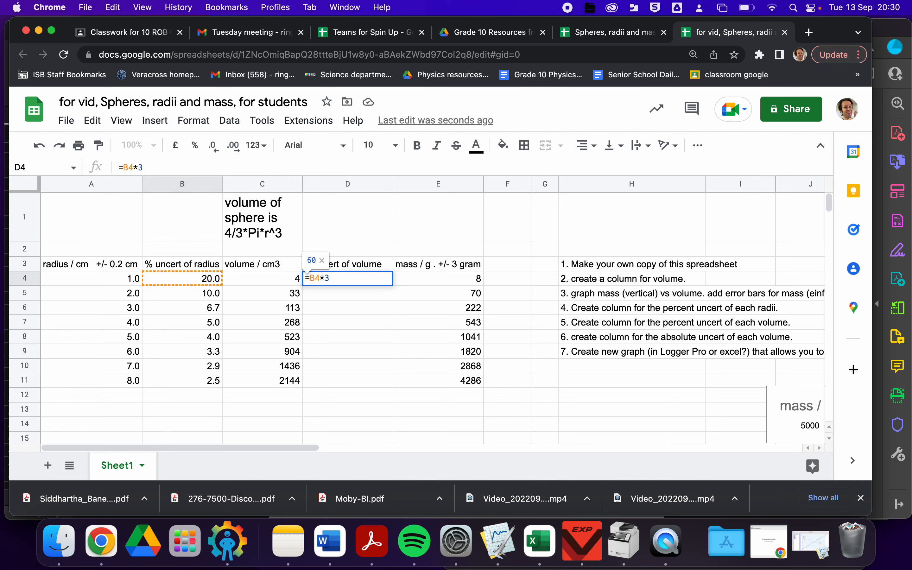
key("Return")
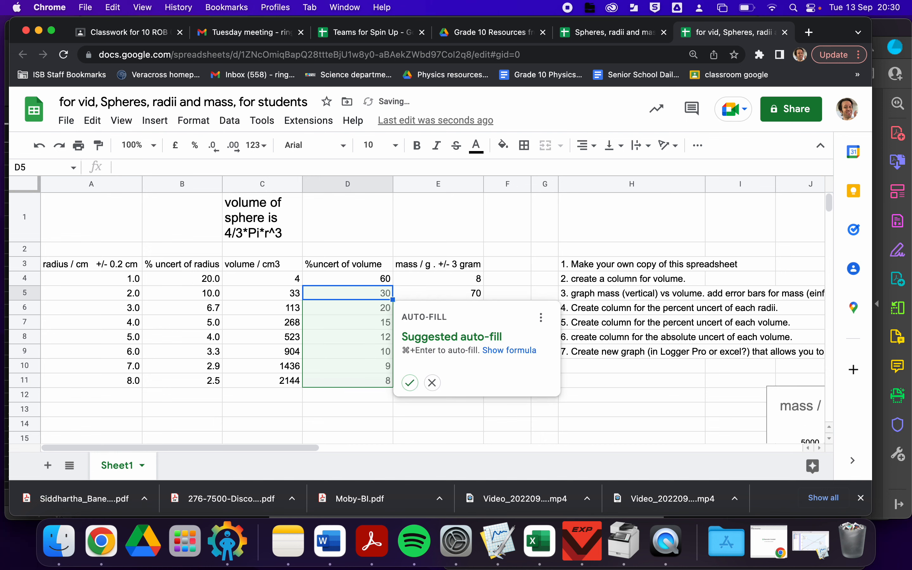
left_click(407, 386)
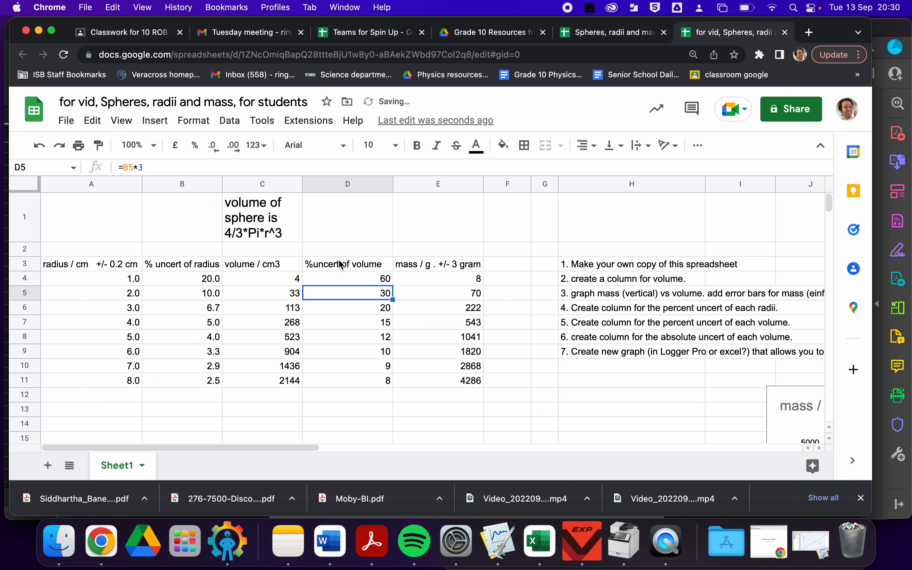
- Try one decimal place for the percent-uncertainty-of-volume column, then return it to whole numbers
left_click(310, 185)
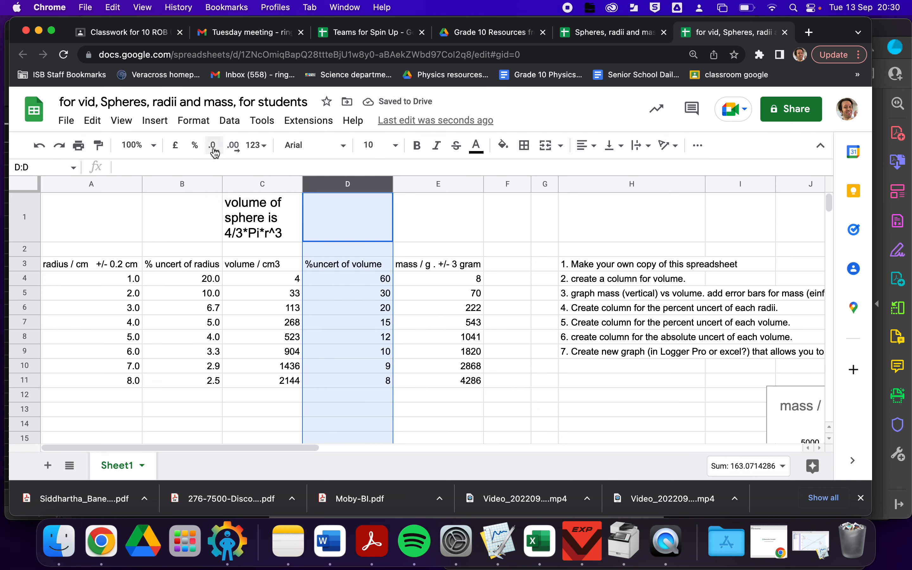
left_click(236, 148)
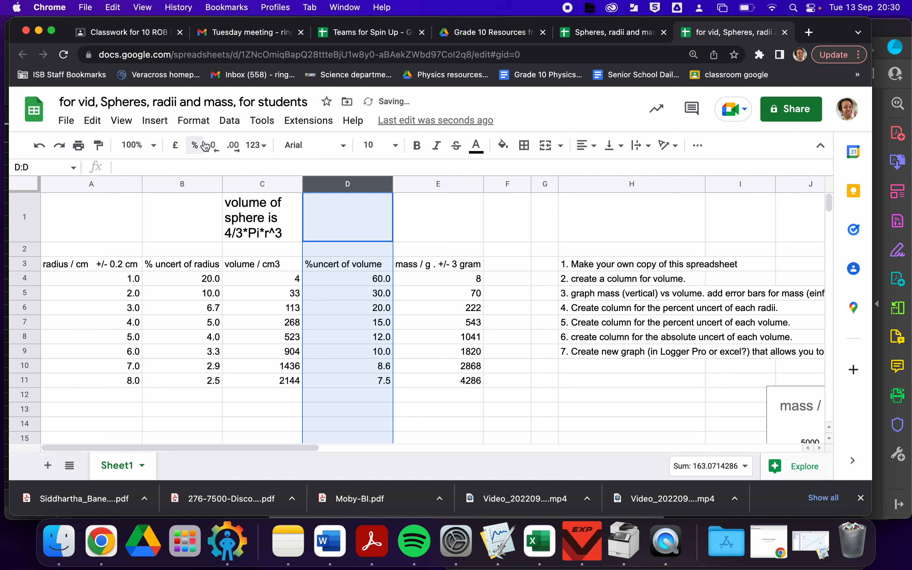
left_click(214, 148)
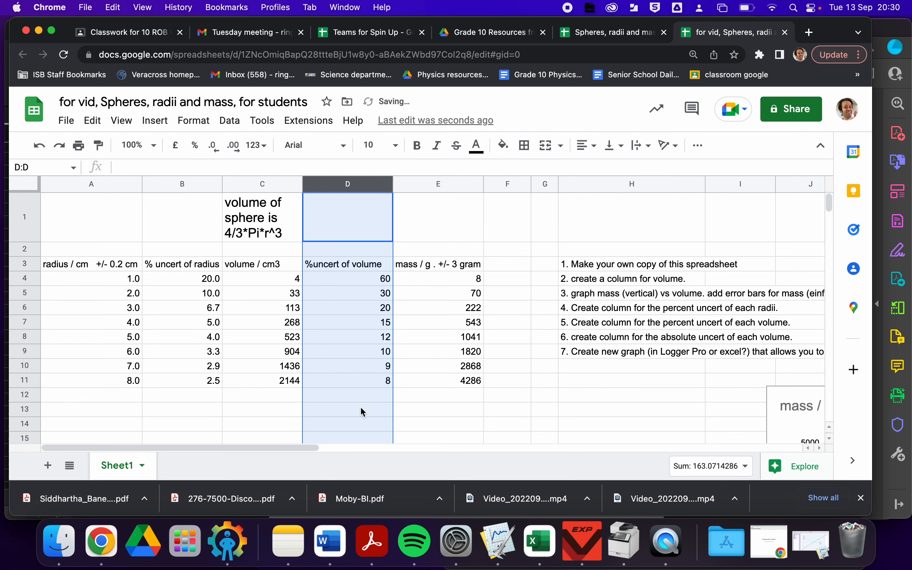
left_click(398, 405)
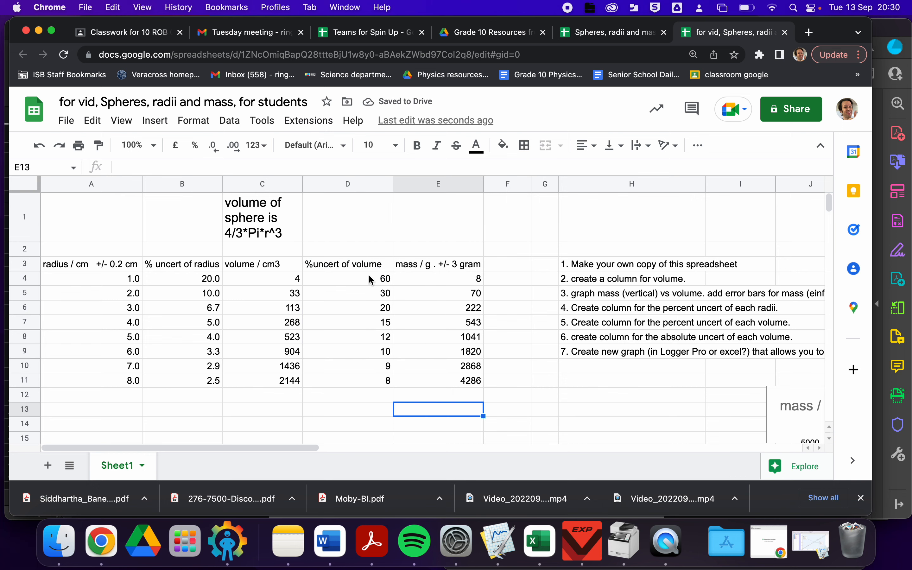
- Insert another empty column between the percent-uncertainty-of-volume and mass columns
left_click(407, 267)
right_click(407, 267)
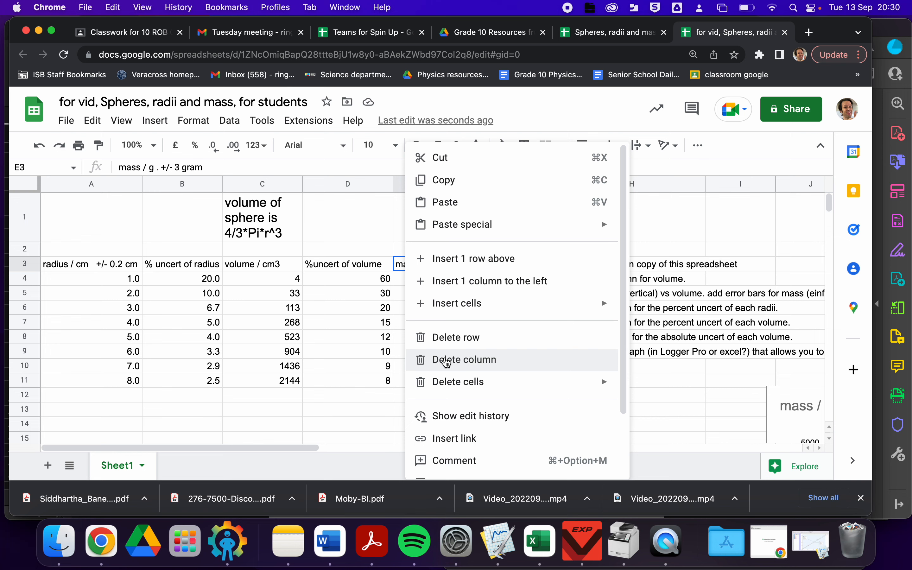
left_click(444, 282)
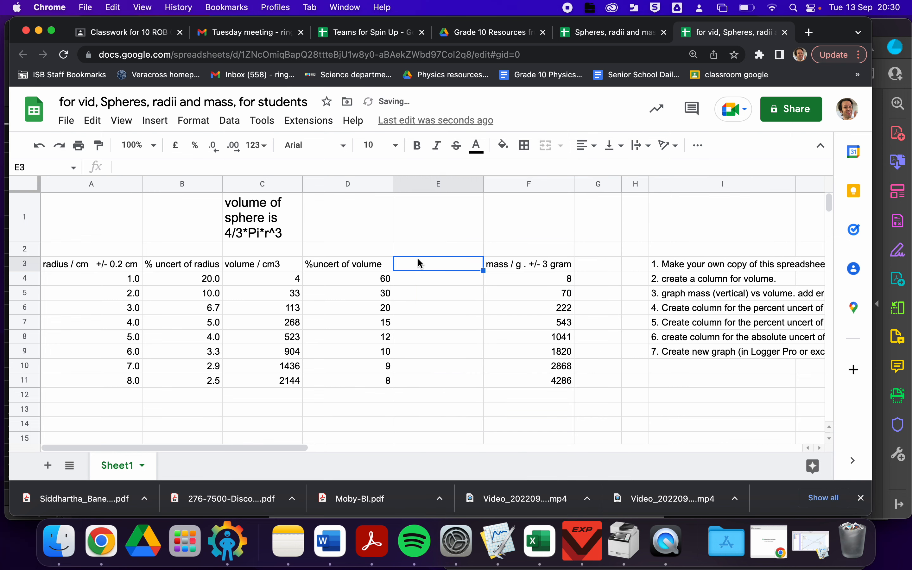
- Label the new column's header "absolute uncert of volume / cm3"
type("abso")
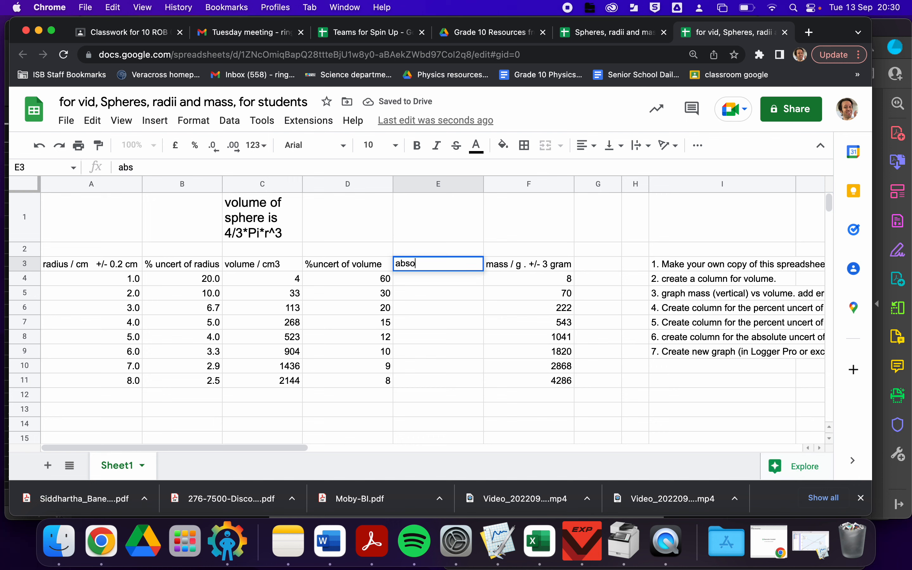
type("lute uncert ")
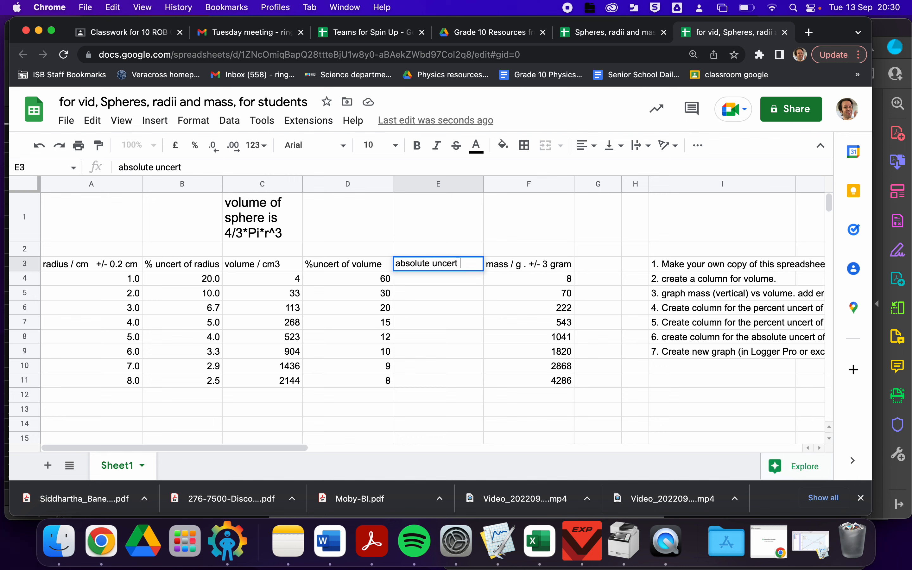
type("of volume ")
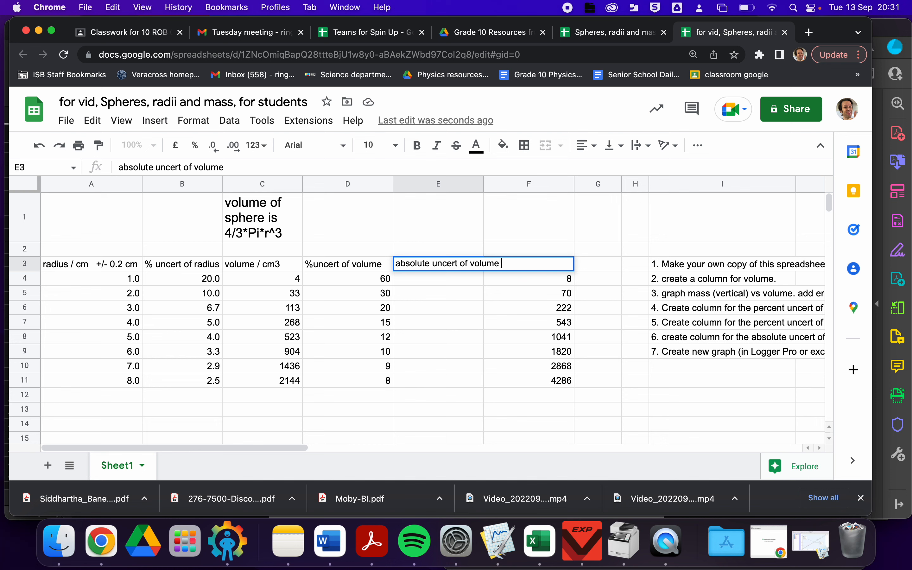
type("/ cm3")
- Enter =D4/100*C4 in the first absolute-uncertainty cell and accept the suggested auto-fill down the column
left_click(410, 283)
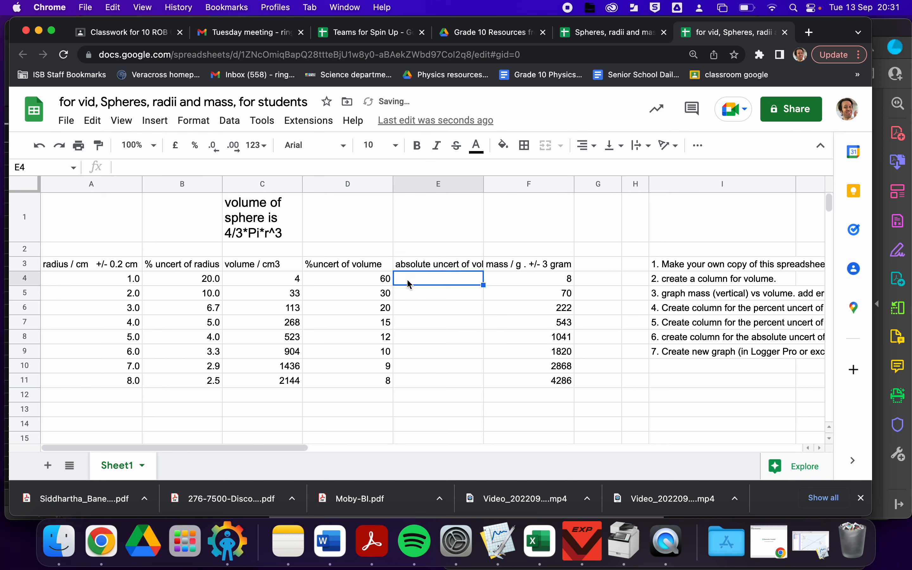
type("=")
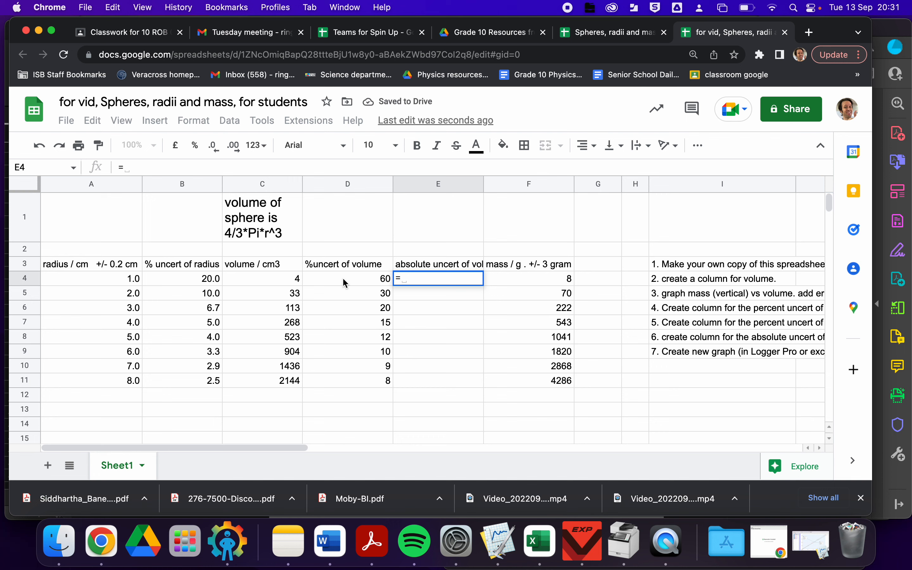
left_click(343, 280)
type("/100")
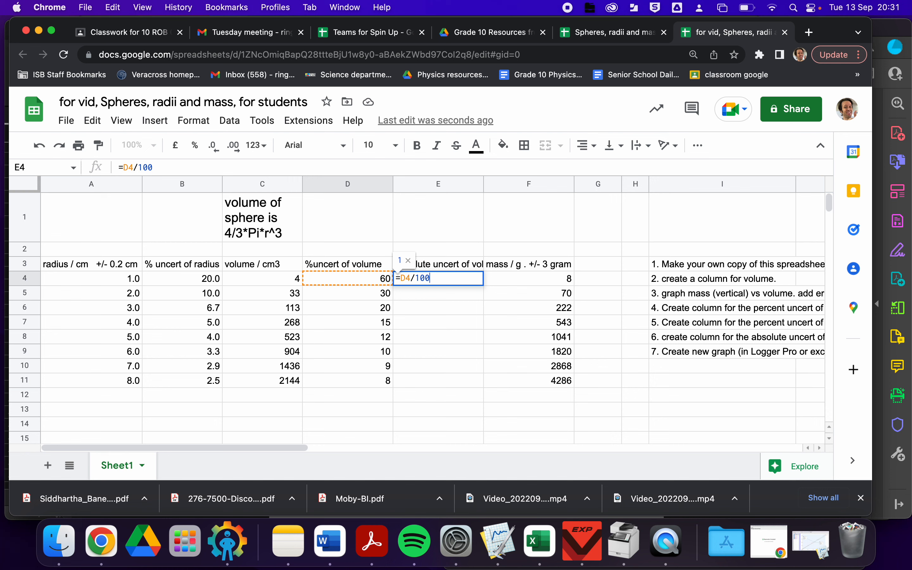
type("*")
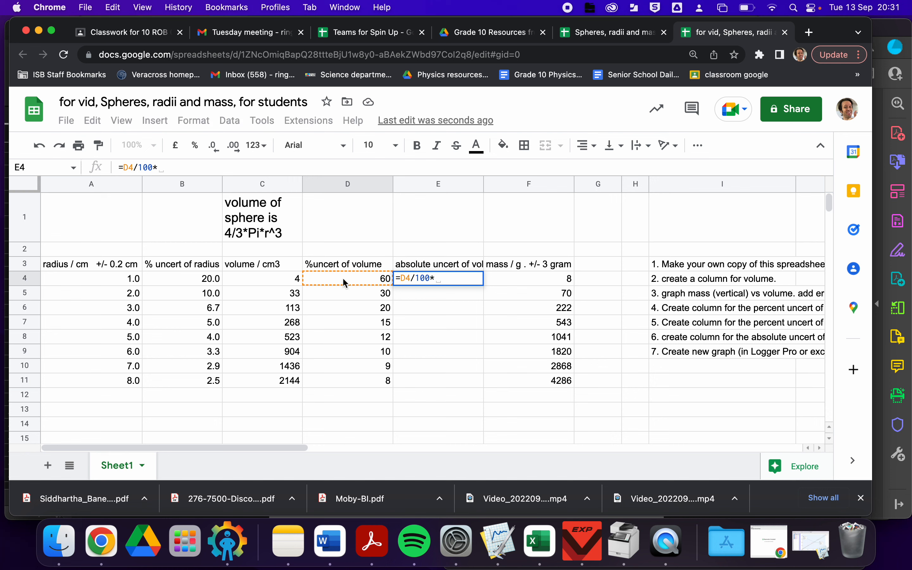
left_click(277, 281)
key("Return")
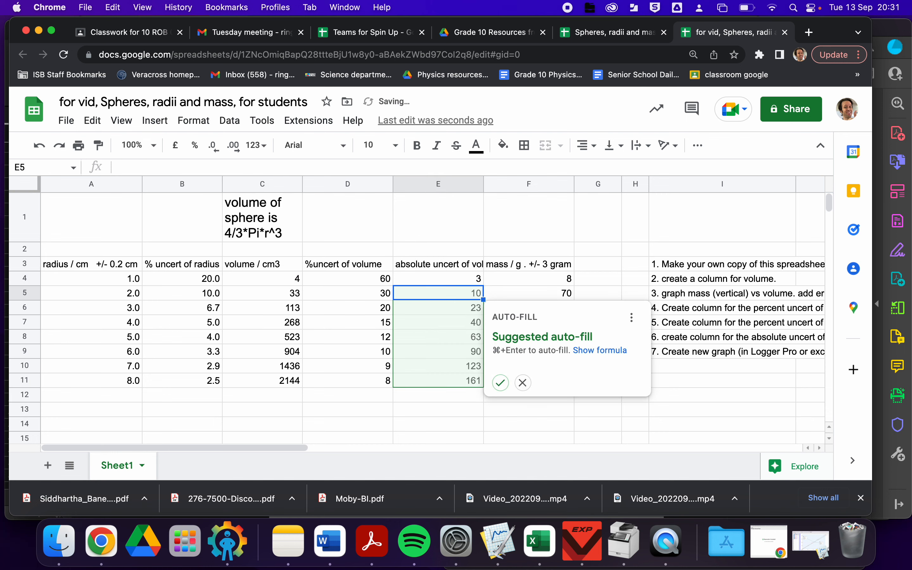
left_click(501, 383)
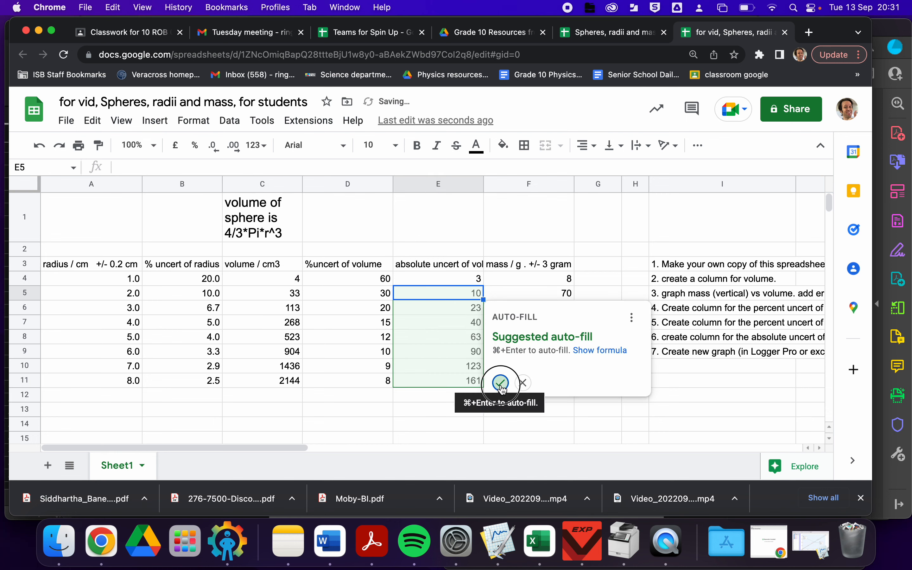
- Select the absolute-uncertainty-of-volume values from row 4 to row 11
left_click(459, 381)
left_click(461, 403)
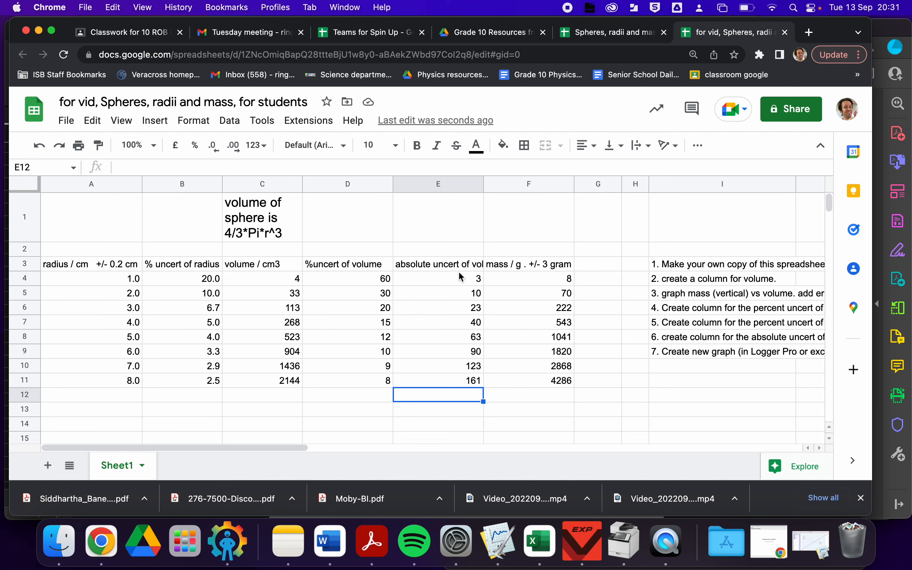
left_click_drag(461, 277, 462, 388)
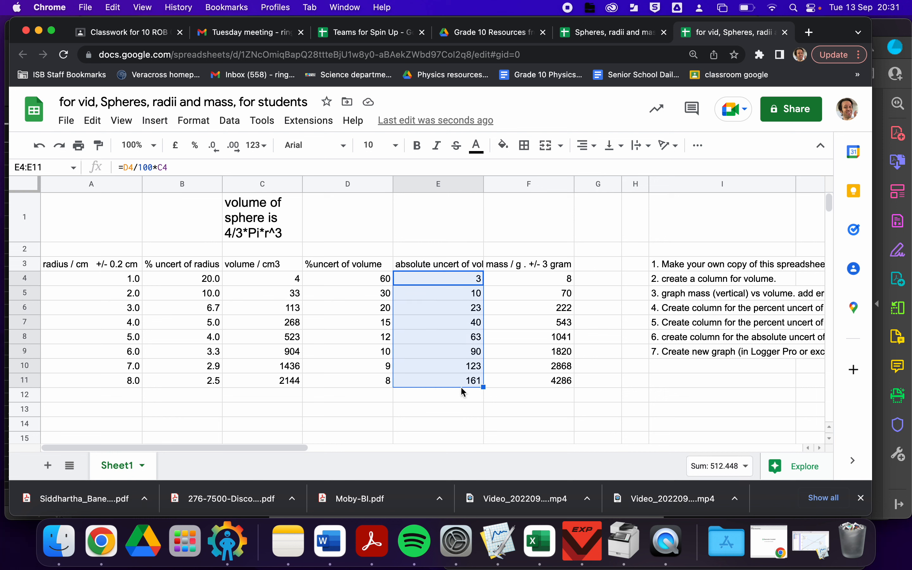